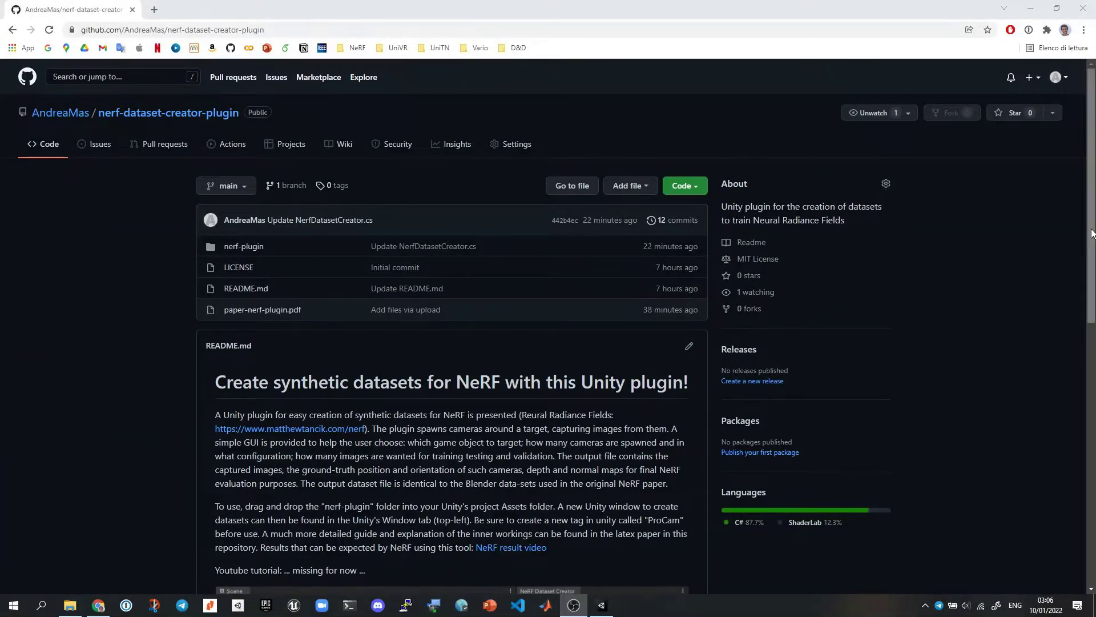
# Look through the repository's README, the paper-nerf-plugin.pdf document and the contents of the nerf-plugin folder
pyautogui.moveTo(1091, 233); pyautogui.dragTo(937, 242)
pyautogui.click(281, 290)
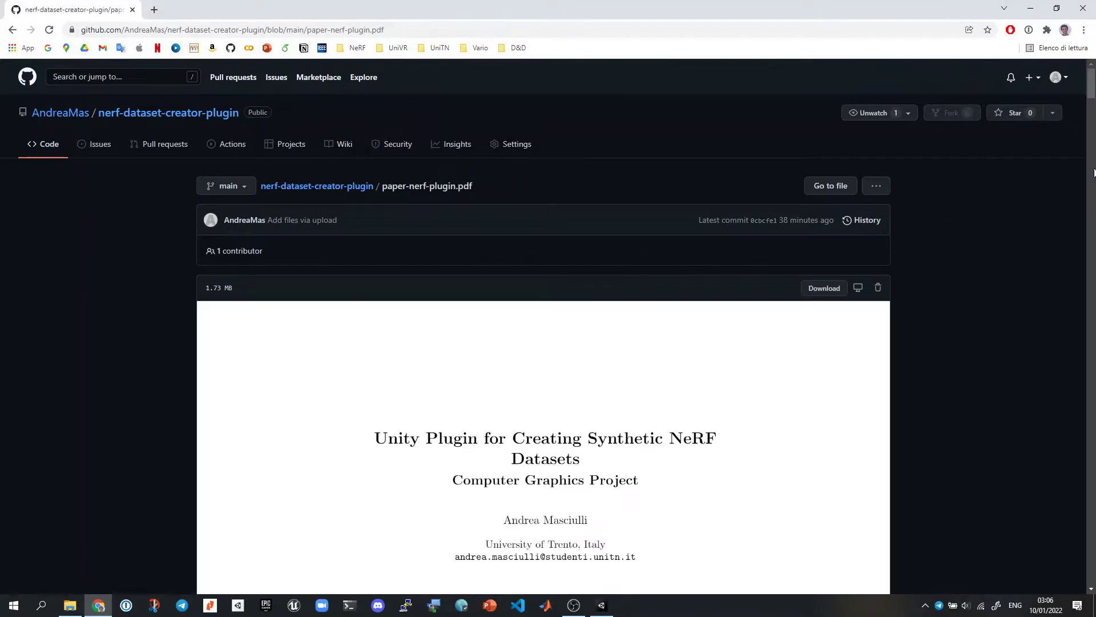
pyautogui.moveTo(1091, 97)
pyautogui.mouseDown()
pyautogui.moveTo(1084, 422)
pyautogui.moveTo(1075, 90)
pyautogui.mouseUp()
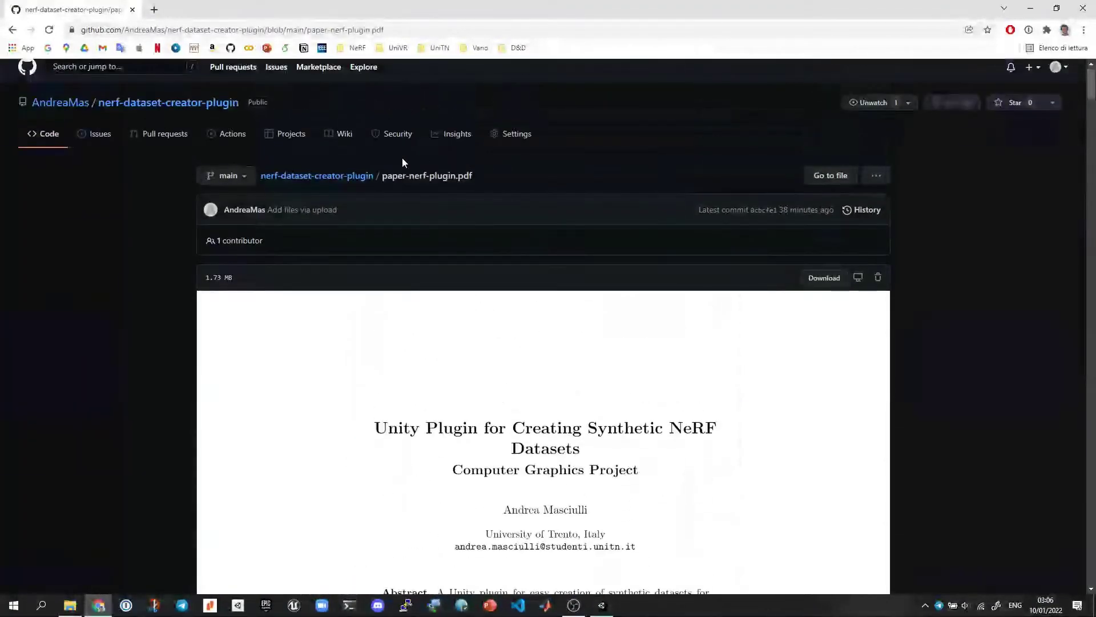
pyautogui.click(370, 179)
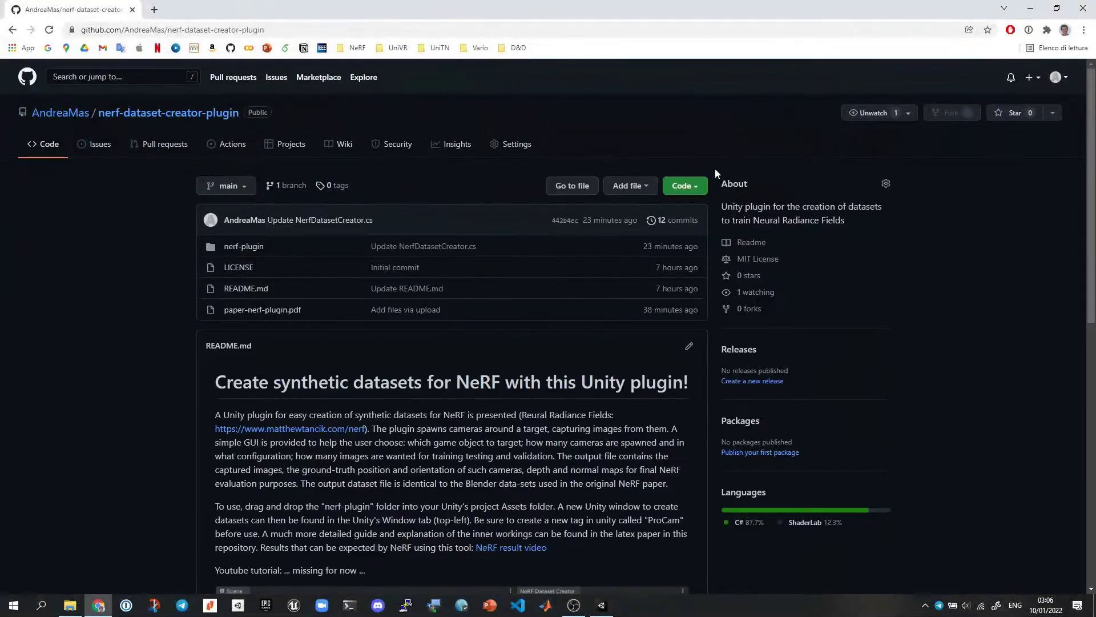
pyautogui.click(243, 247)
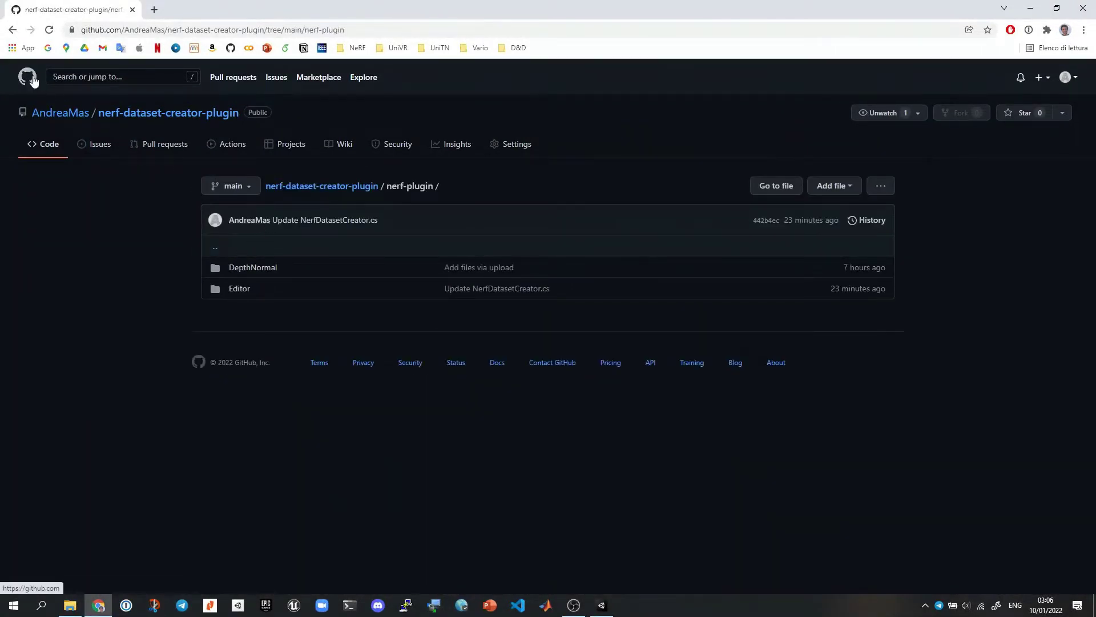
# Download the nerf-dataset-creator-plugin repository as a ZIP archive and show the downloaded file in its folder
pyautogui.click(324, 187)
pyautogui.click(692, 187)
pyautogui.click(535, 331)
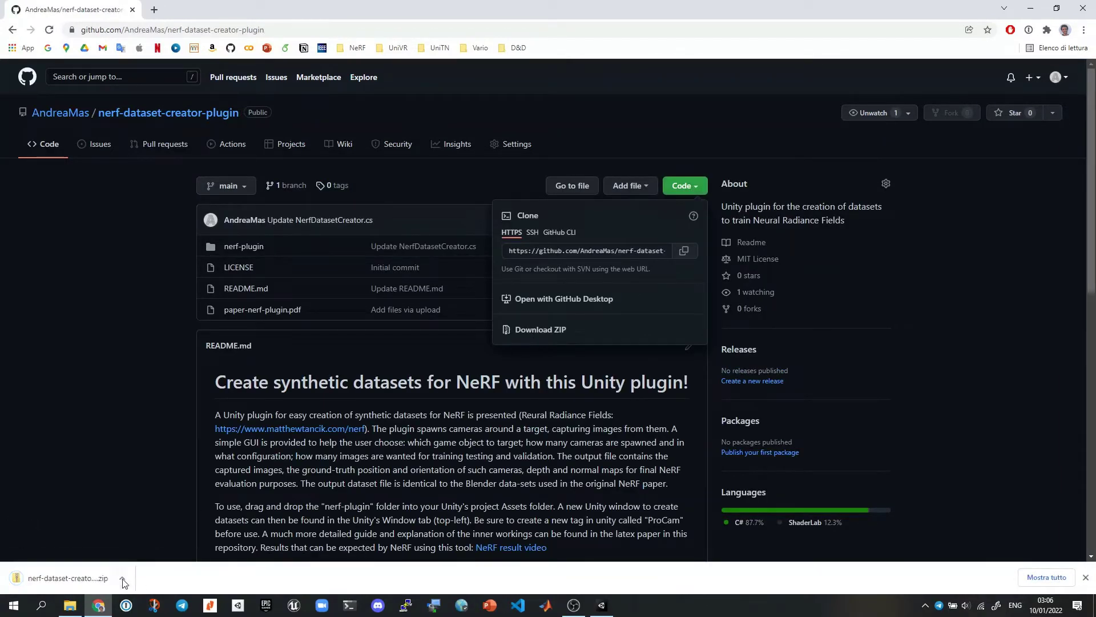
pyautogui.click(122, 578)
pyautogui.click(151, 539)
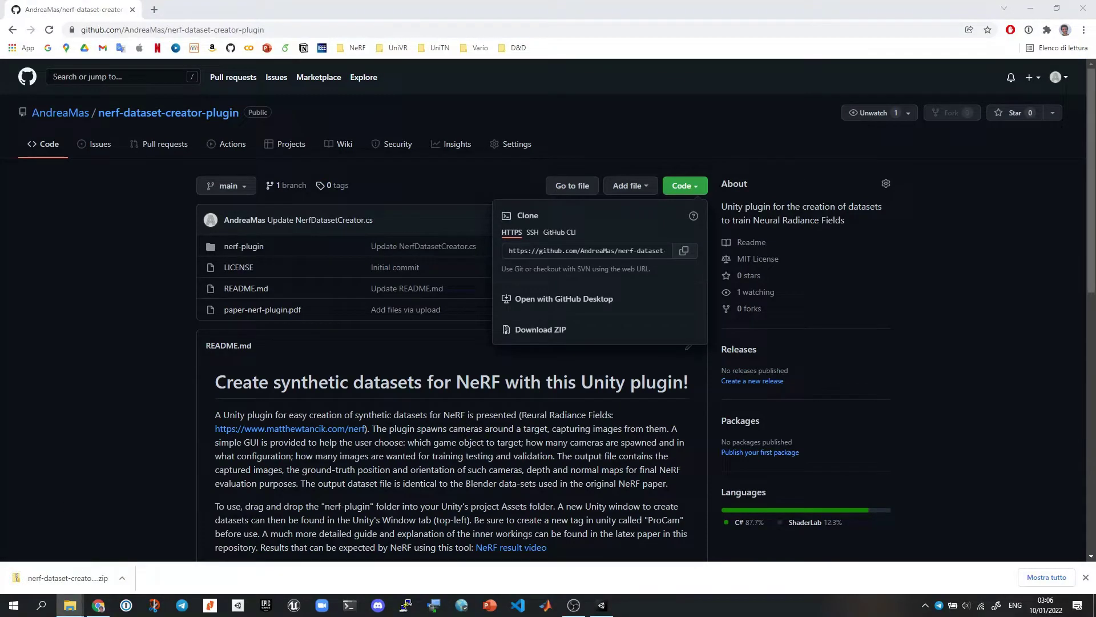
# Switch to Unity and import the nerf-plugin folder from the extracted nerf-dataset-creator-plugin-main folder into the project's Assets
pyautogui.press('super+d')
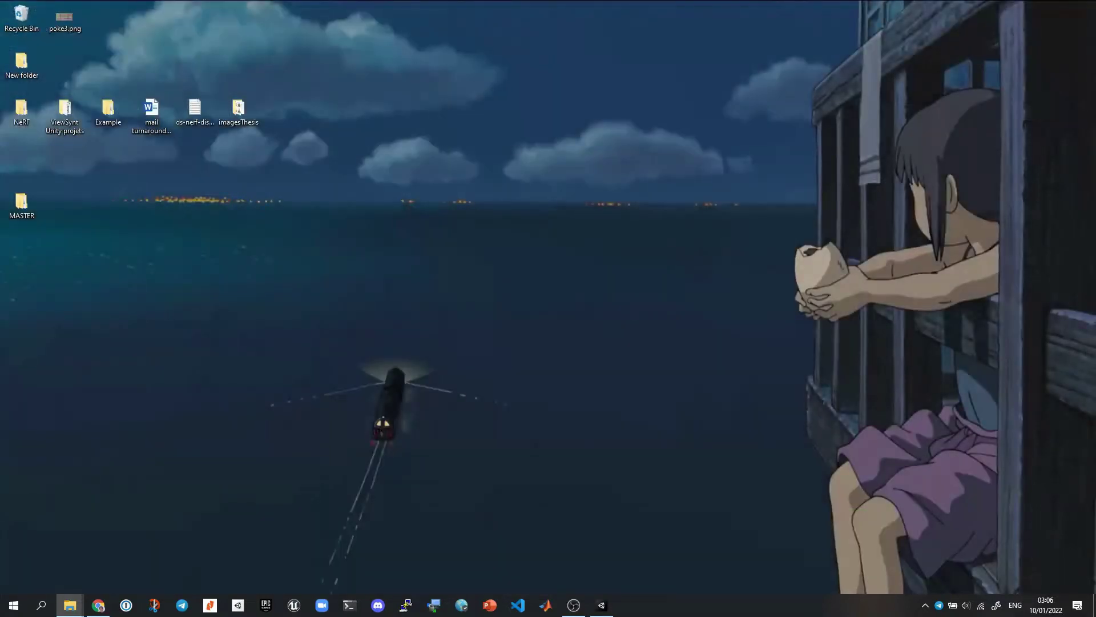
pyautogui.press('super+d')
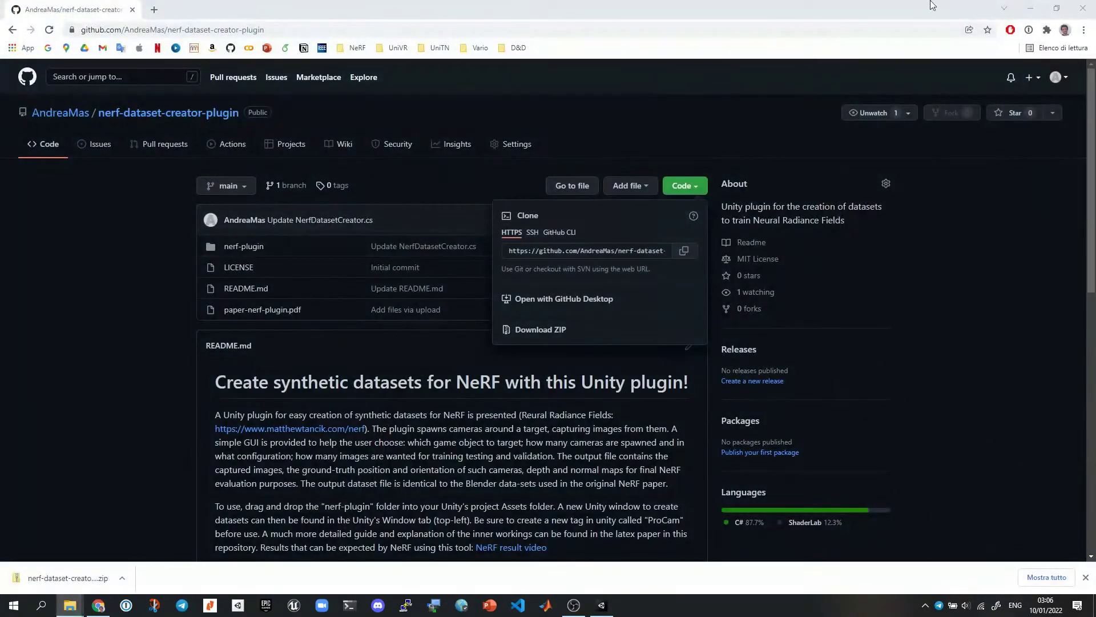
pyautogui.click(1031, 8)
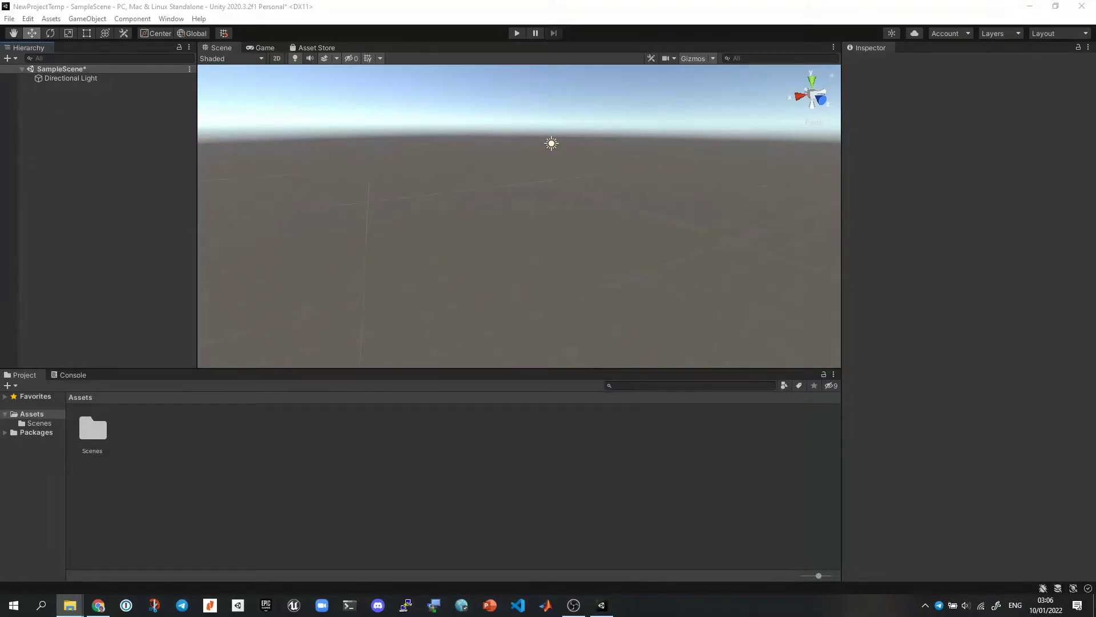
pyautogui.moveTo(729, 173); pyautogui.dragTo(753, 156)
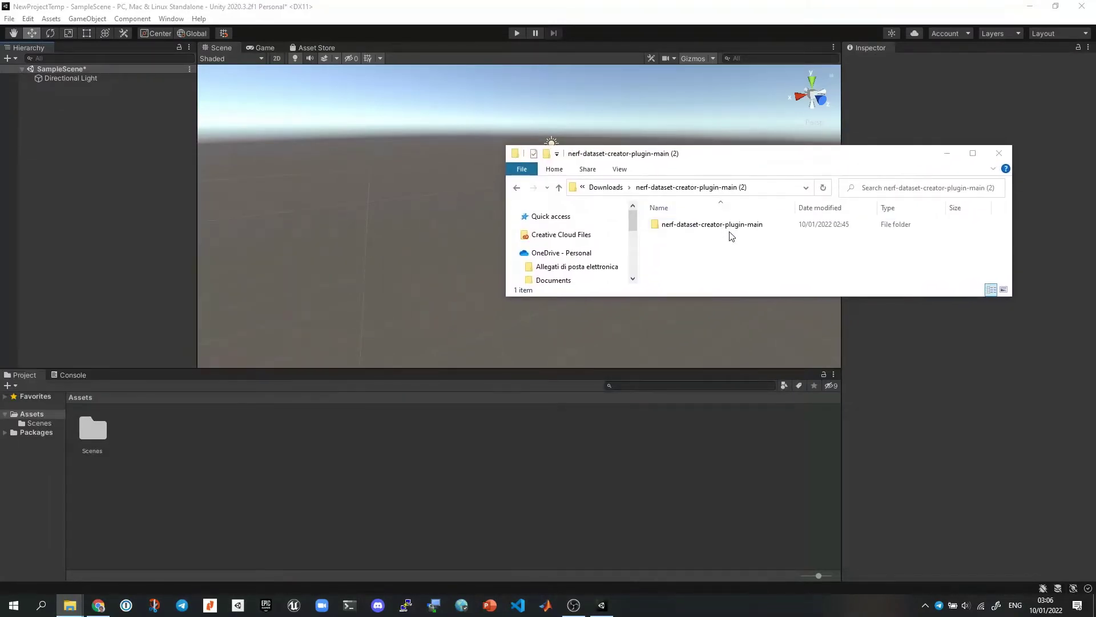
pyautogui.doubleClick(726, 226)
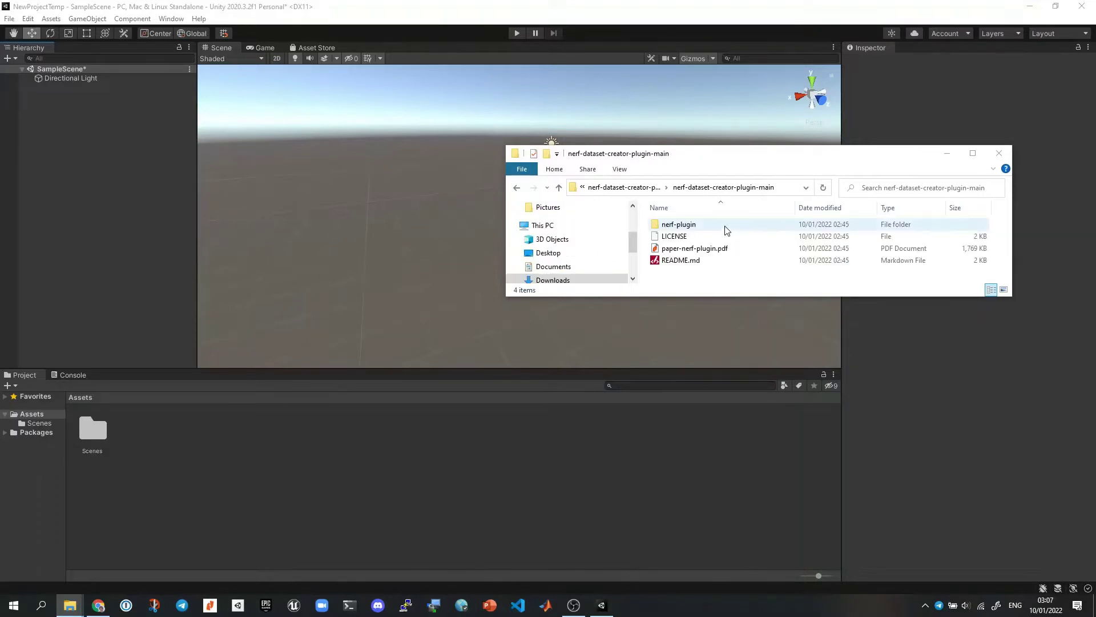
pyautogui.moveTo(707, 229); pyautogui.dragTo(375, 457)
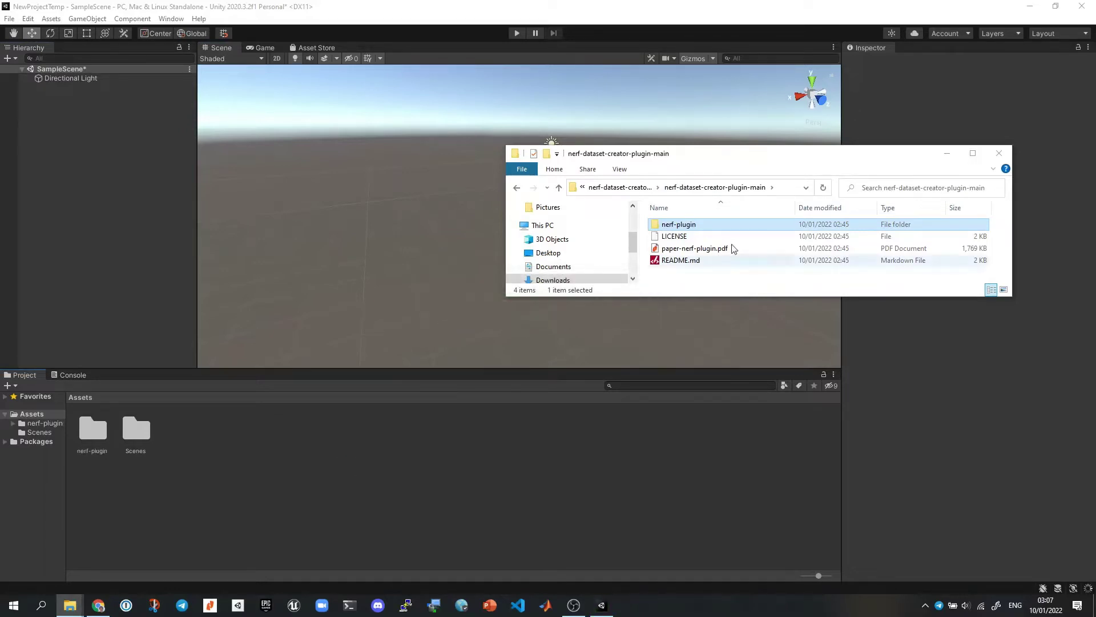
pyautogui.click(1005, 152)
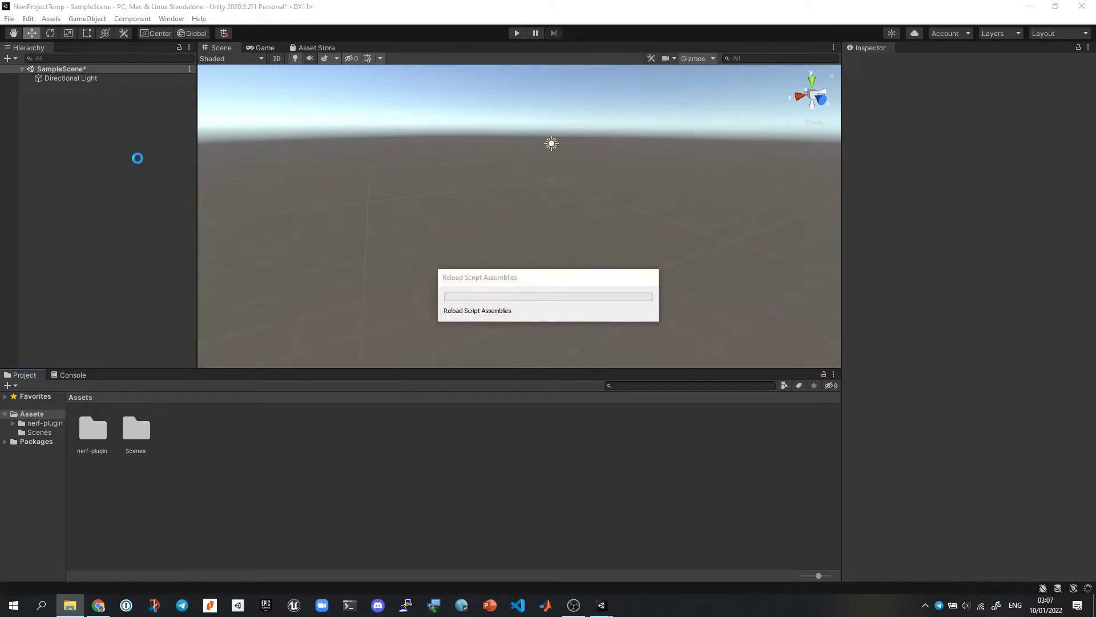
# Add a 3D cube object to SampleScene
pyautogui.rightClick(138, 160)
pyautogui.moveTo(199, 312)
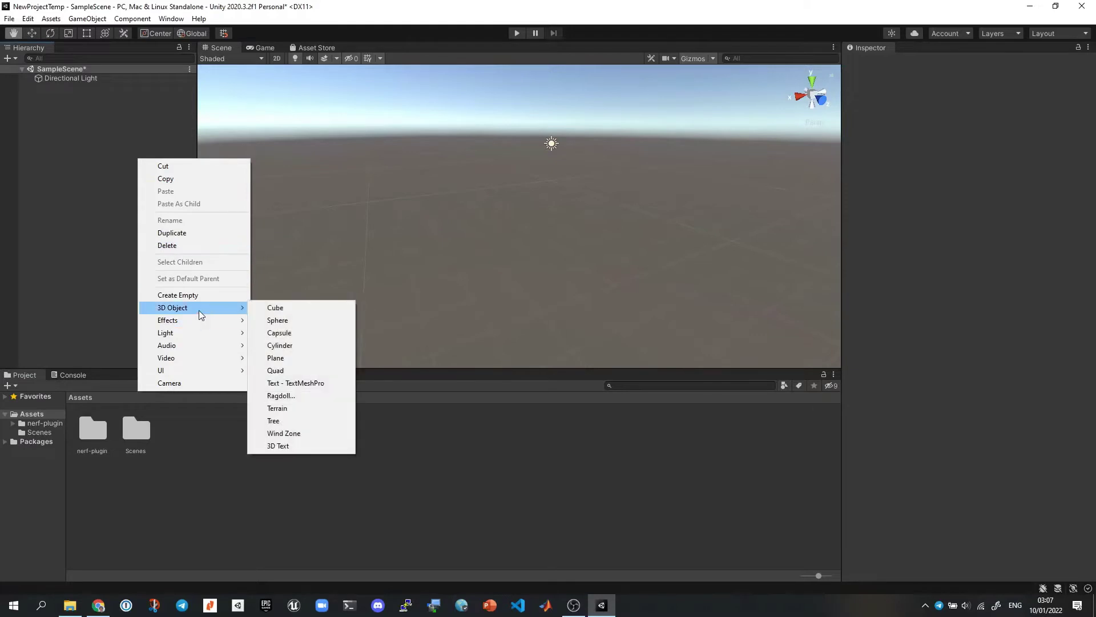
pyautogui.click(276, 308)
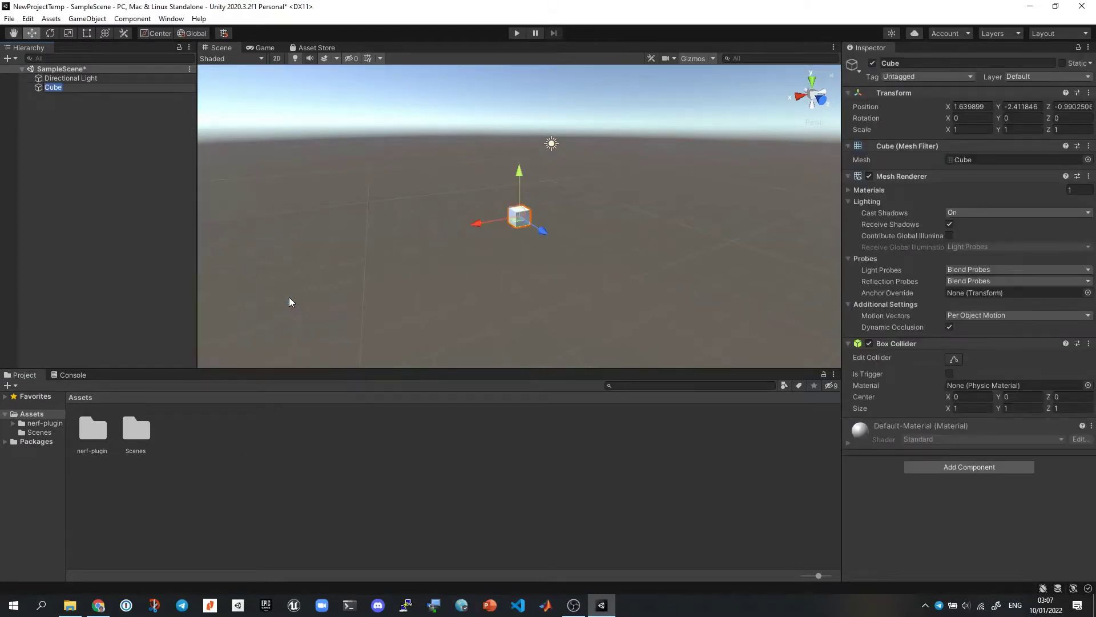
pyautogui.click(430, 225)
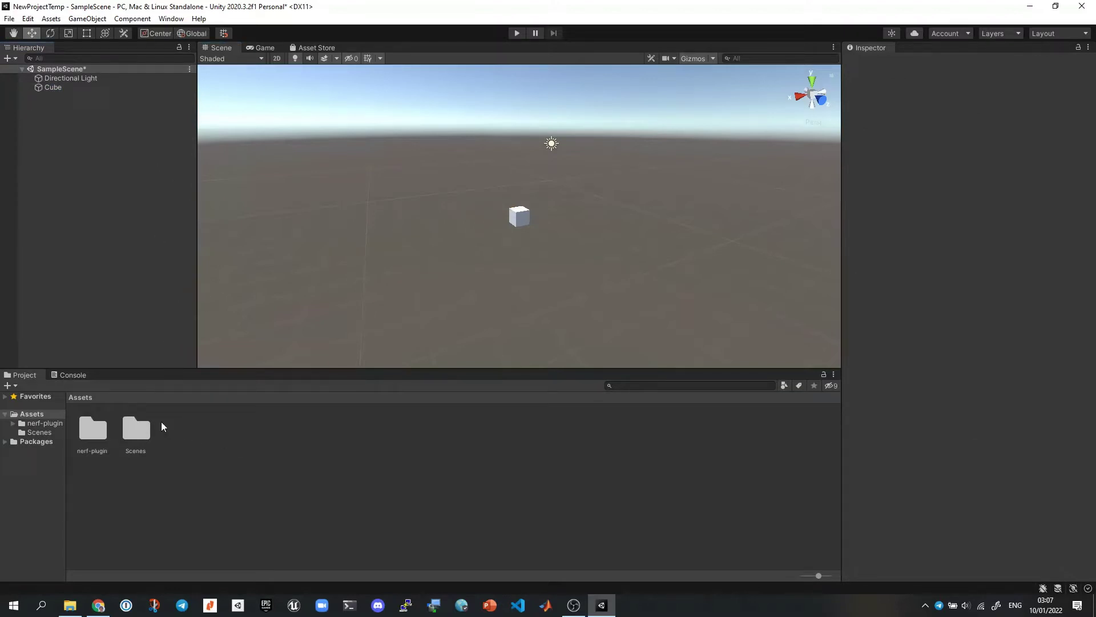
# Create a new tag named ProCam in the project's tag list, starting from the cube's tag setting
pyautogui.click(52, 87)
pyautogui.click(931, 77)
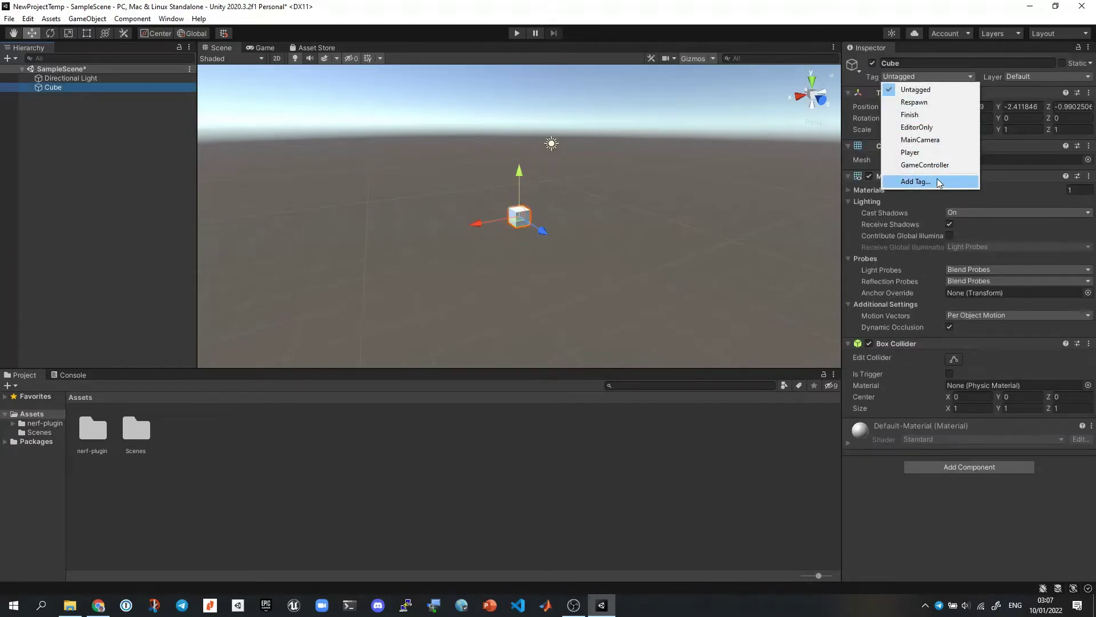
pyautogui.click(937, 180)
pyautogui.click(1063, 116)
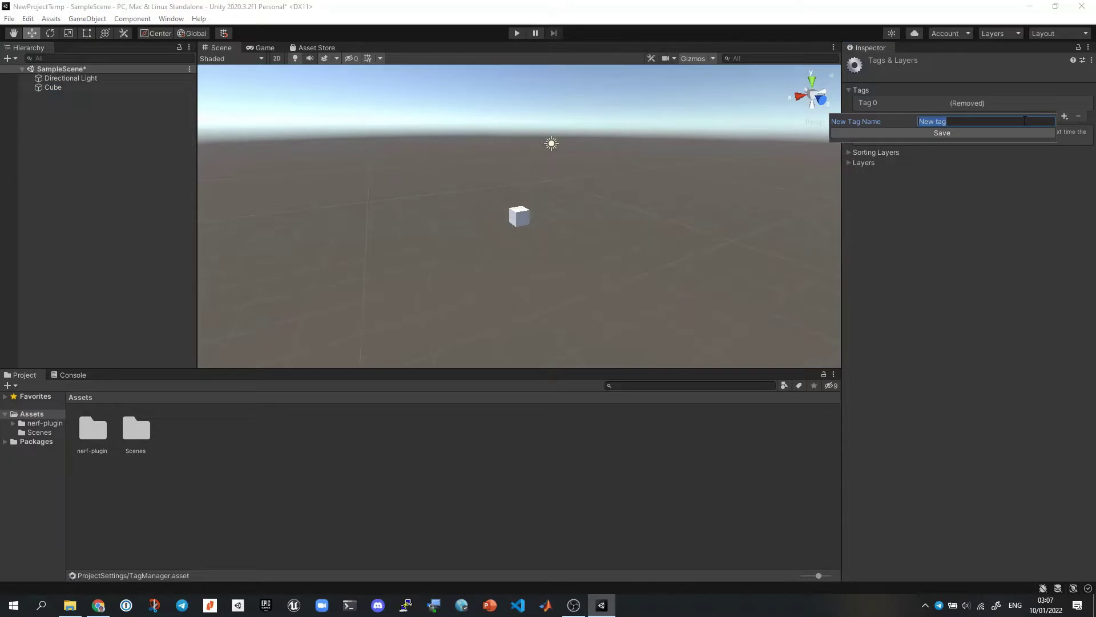
pyautogui.write('ProCam')
pyautogui.click(1022, 132)
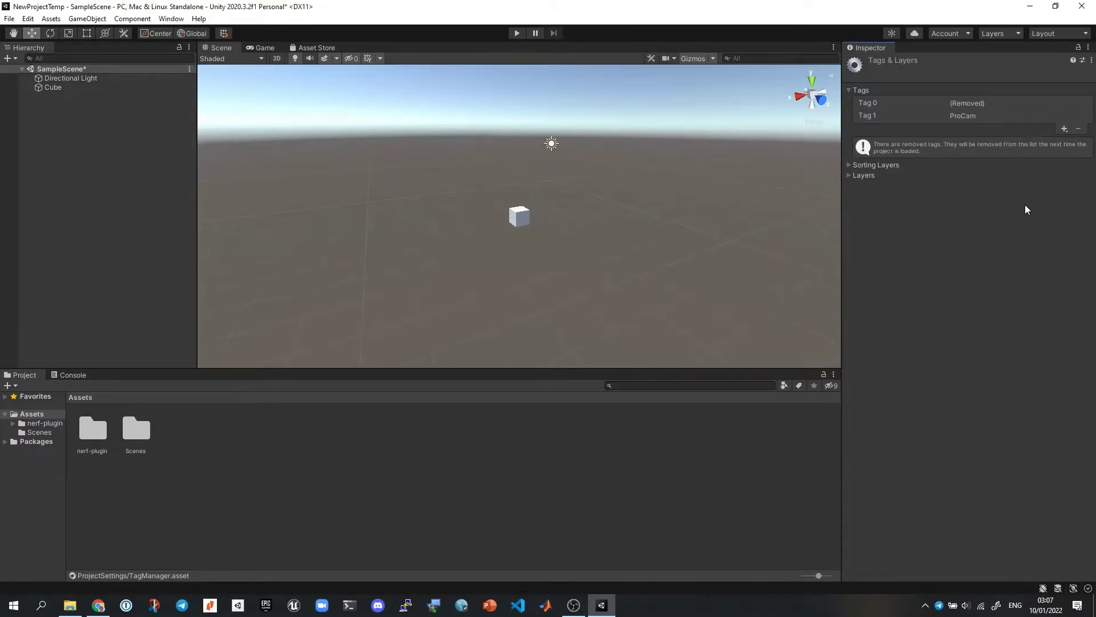
pyautogui.click(135, 117)
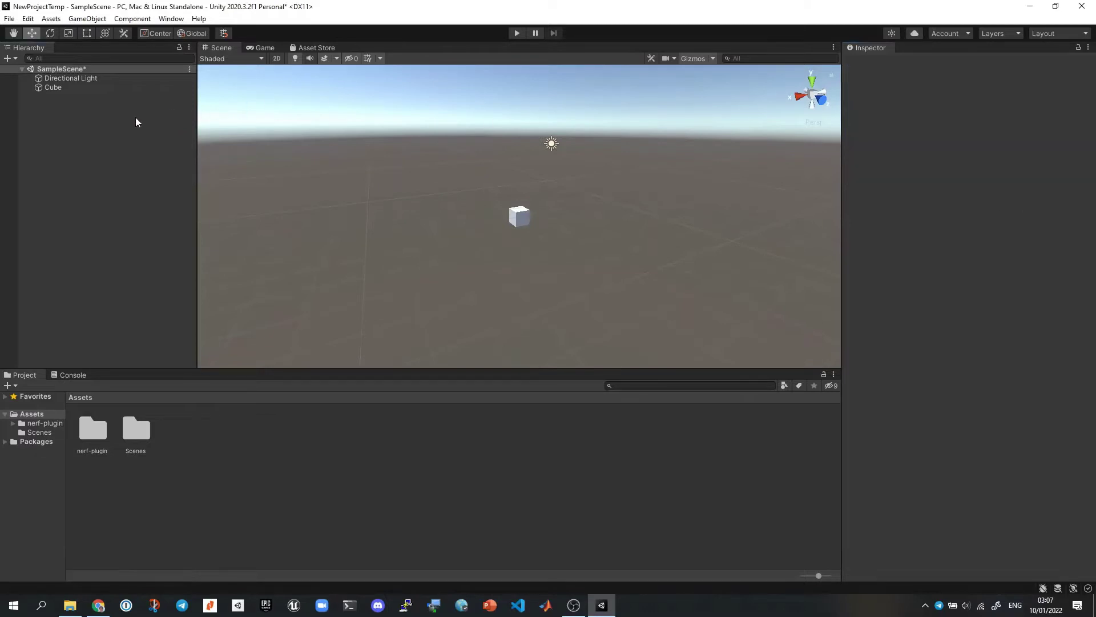
# Delete the existing cube from SampleScene and add a new 3D cube in its place
pyautogui.click(93, 88)
pyautogui.rightClick(91, 87)
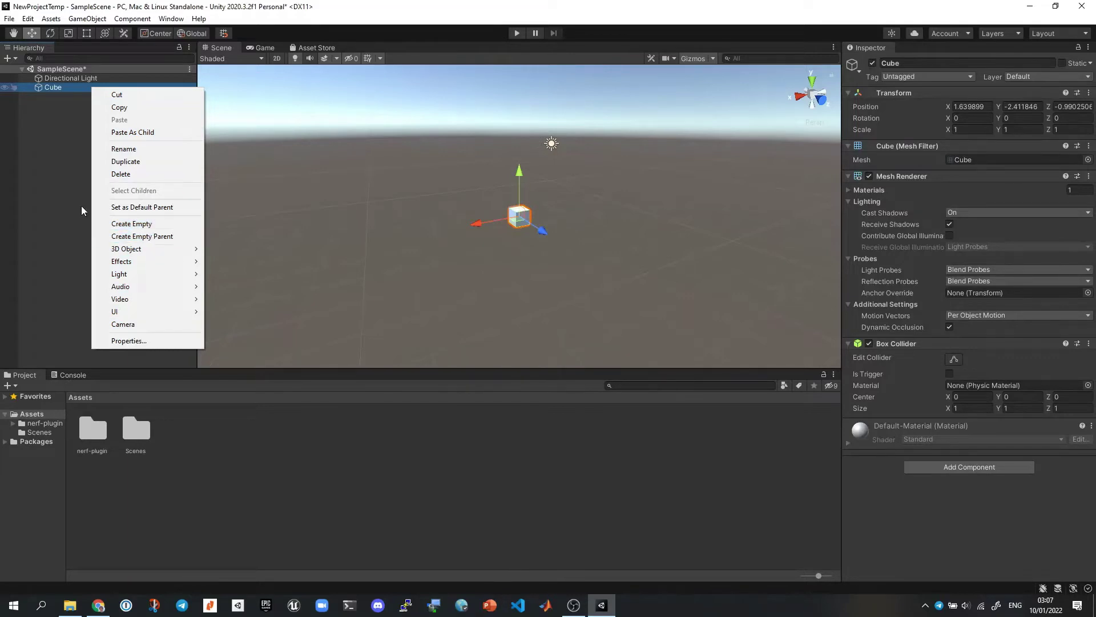
pyautogui.click(136, 174)
pyautogui.rightClick(117, 148)
pyautogui.moveTo(185, 294)
pyautogui.click(247, 293)
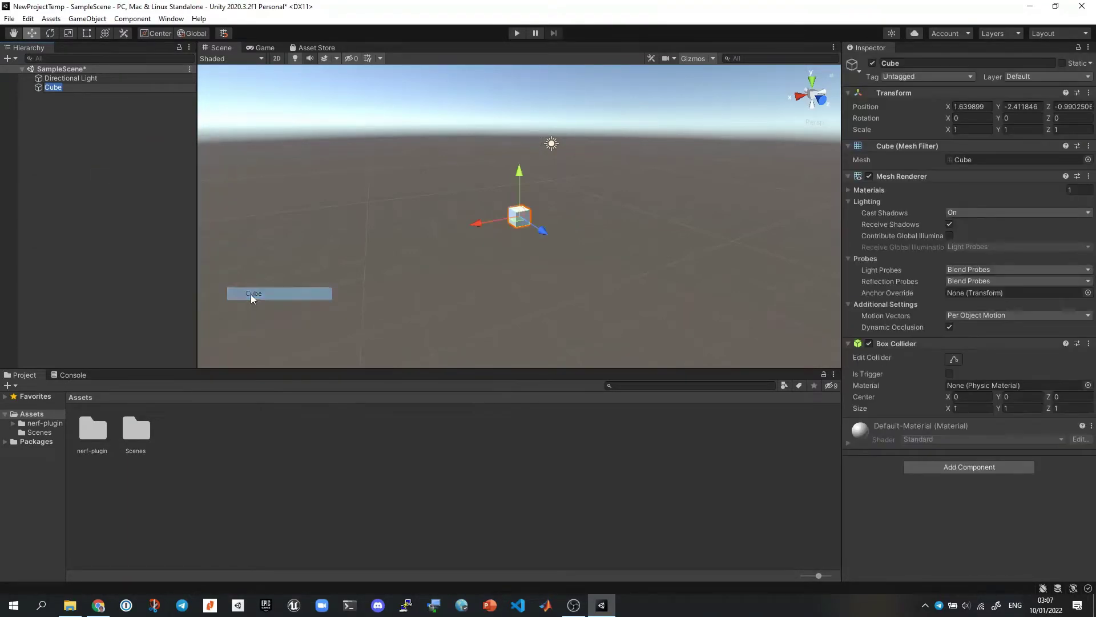
pyautogui.click(118, 169)
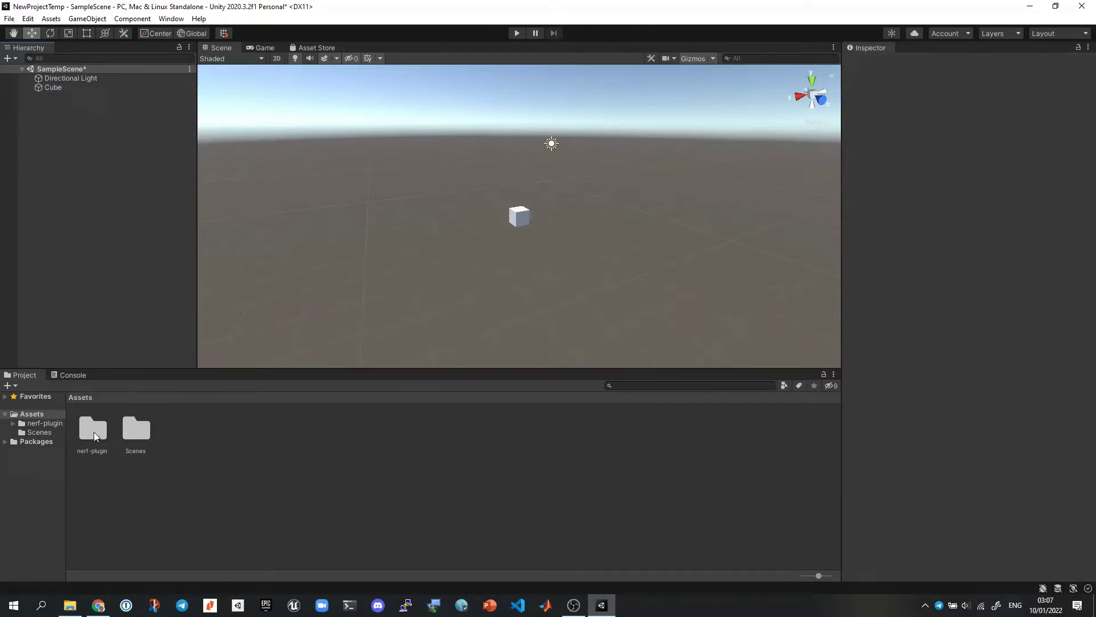
# Open the NeRF Dataset Creator window and dock it between the Scene view and the Inspector
pyautogui.click(165, 19)
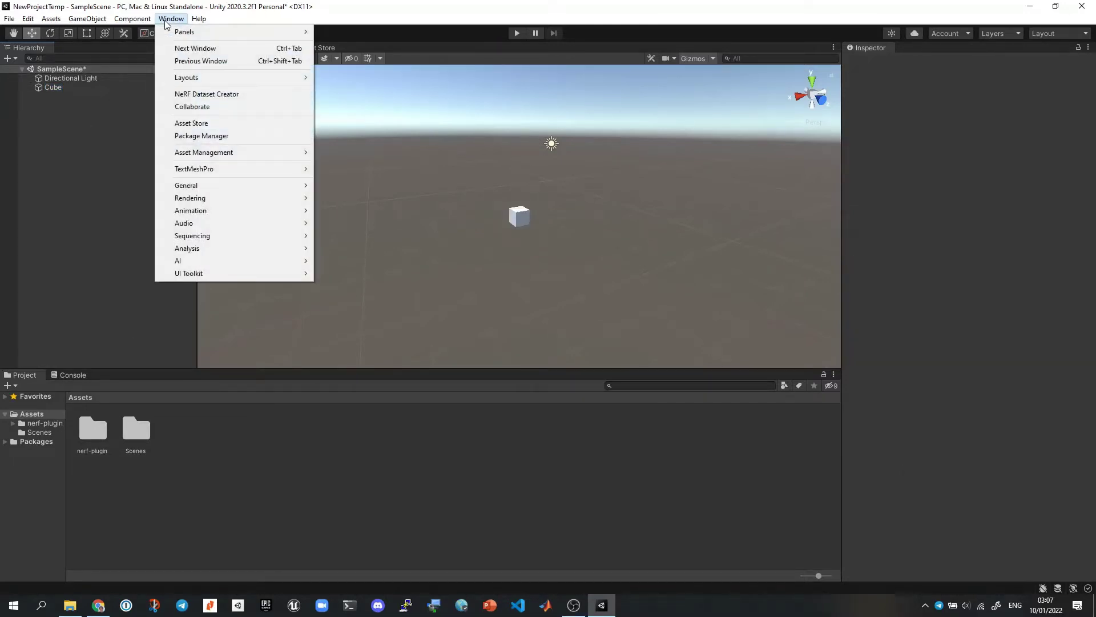
pyautogui.click(231, 95)
pyautogui.moveTo(262, 104); pyautogui.dragTo(698, 198)
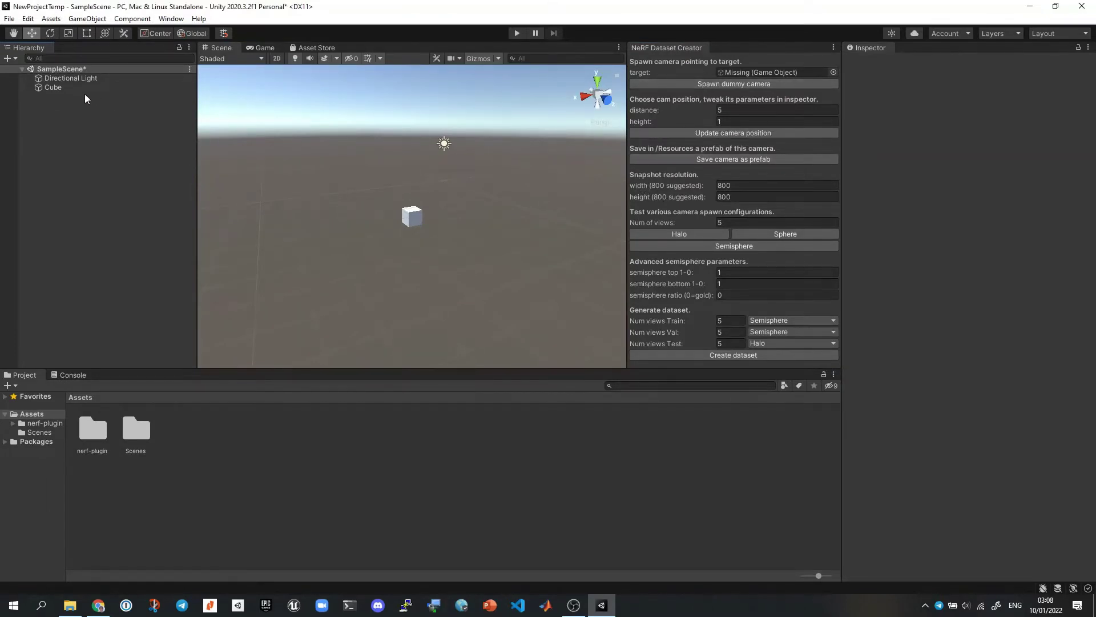
# Rename the cube in the scene as Target
pyautogui.click(57, 87)
pyautogui.click(57, 87)
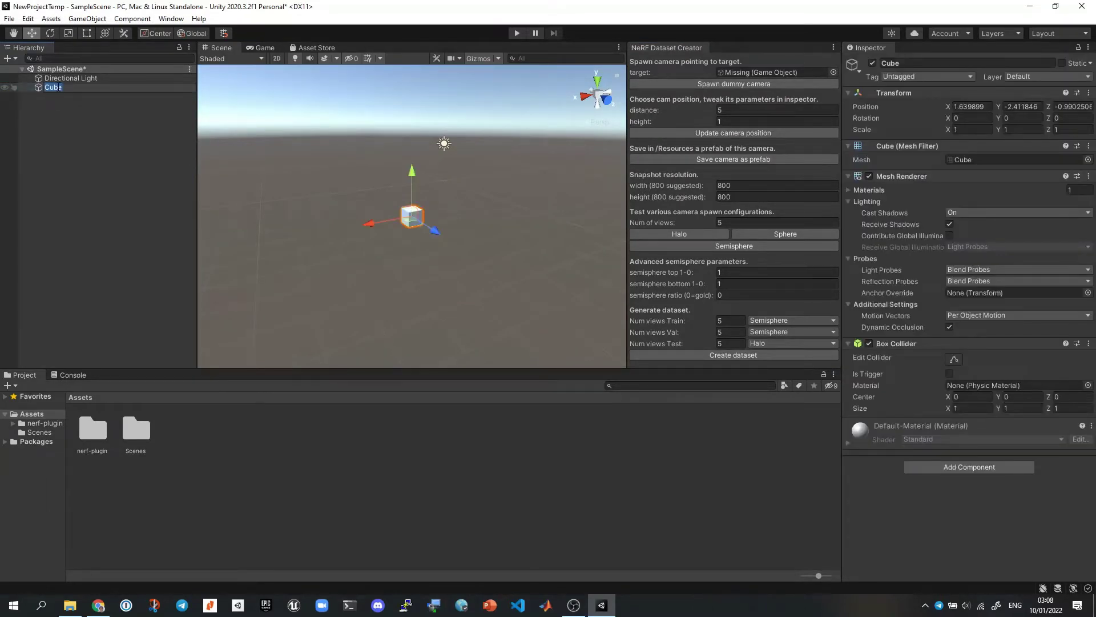
pyautogui.write('Target')
pyautogui.press('Return')
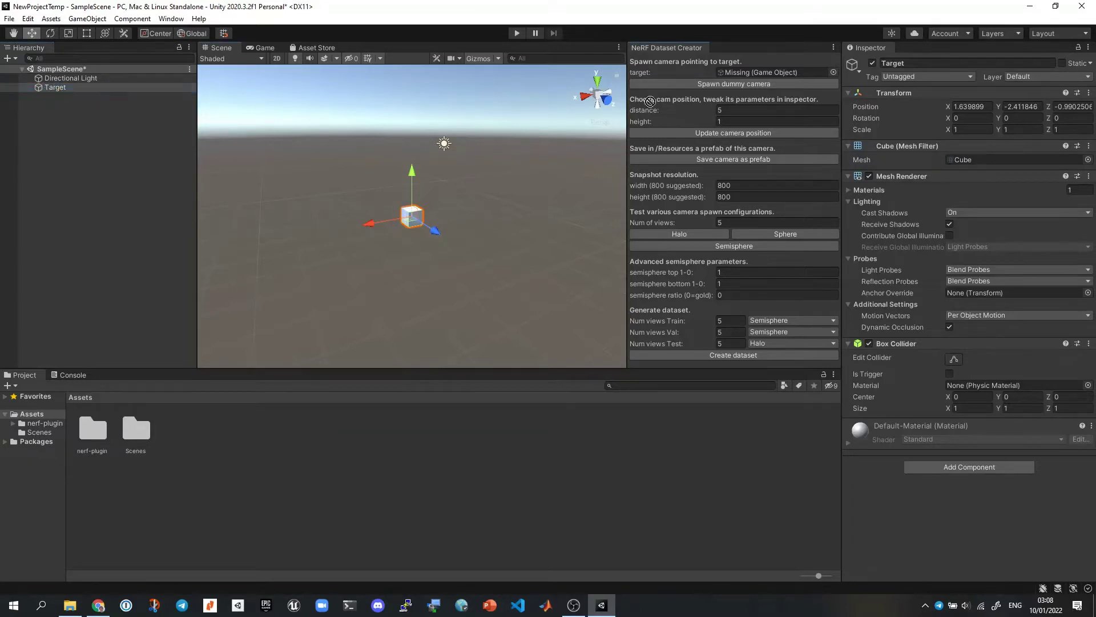
# Assign the Target object as the target in NeRF Dataset Creator and spawn a dummy camera pointing at it
pyautogui.moveTo(673, 100); pyautogui.dragTo(778, 75)
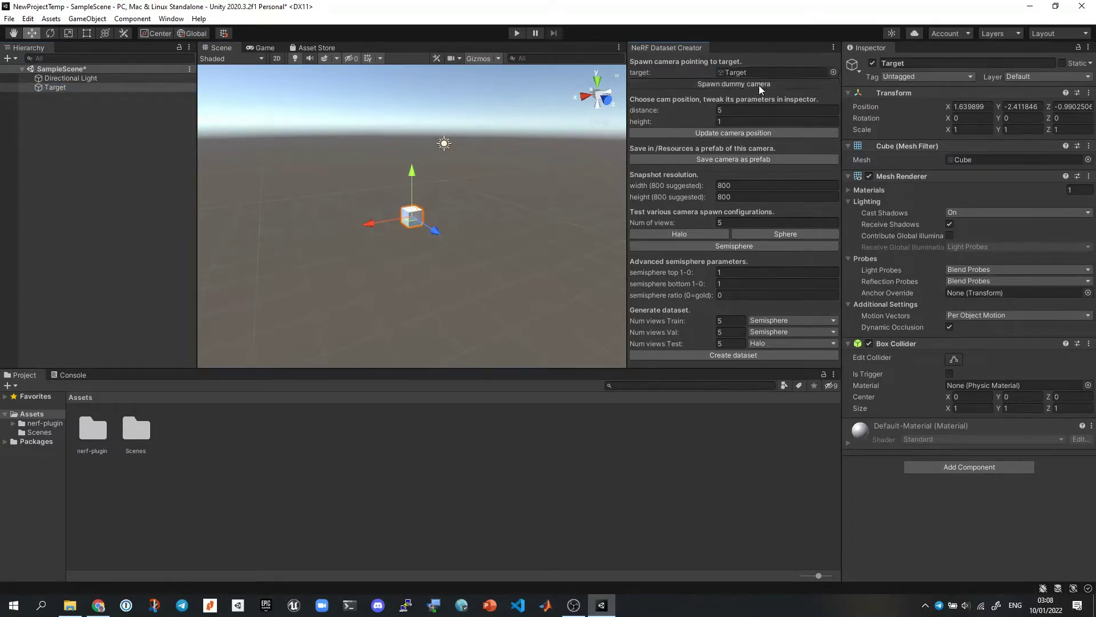
pyautogui.click(758, 84)
pyautogui.click(336, 218)
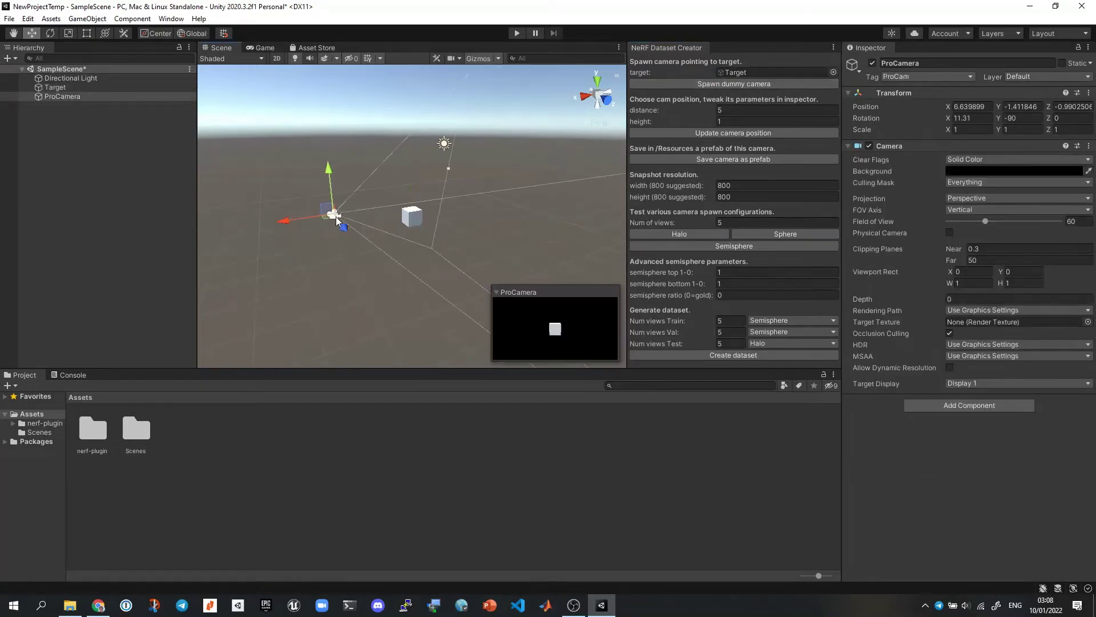
pyautogui.moveTo(283, 221)
pyautogui.mouseDown()
pyautogui.moveTo(314, 220)
pyautogui.moveTo(285, 221)
pyautogui.mouseUp()
# Set the dummy camera's distance to 6 and height to 0.5, updating the camera position for each value
pyautogui.click(731, 112)
pyautogui.write('6')
pyautogui.click(740, 132)
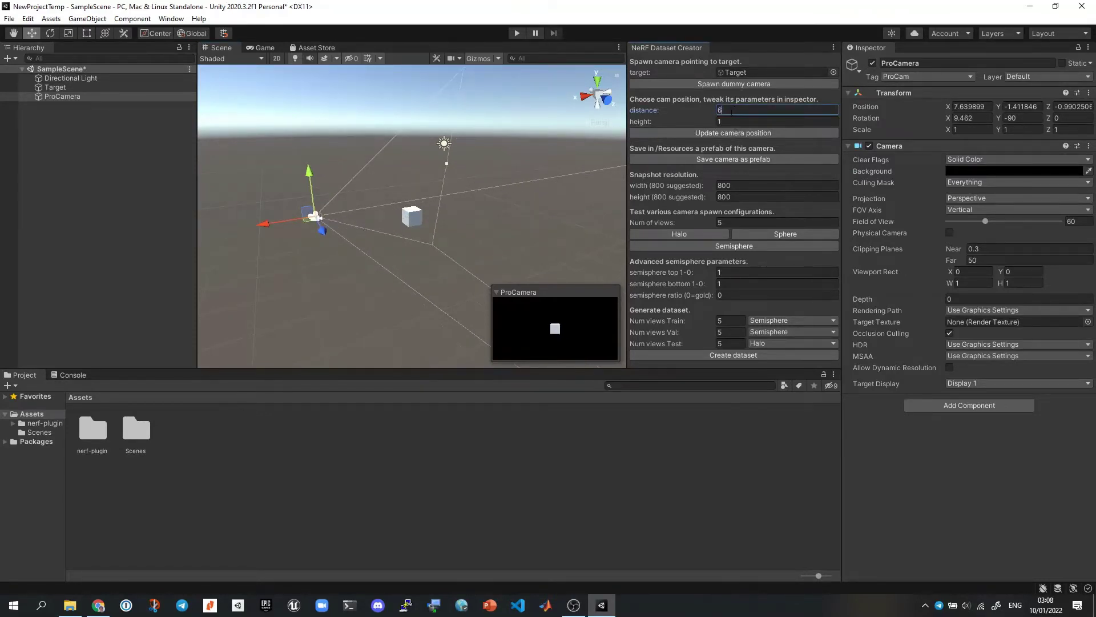
pyautogui.click(735, 121)
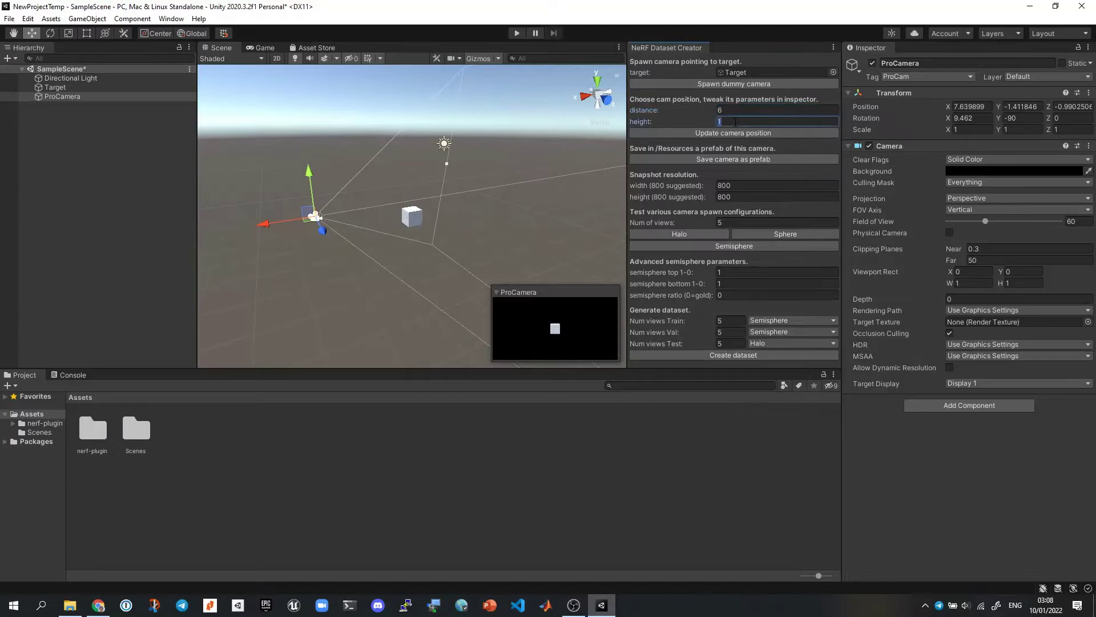
pyautogui.write('0.5')
pyautogui.click(750, 134)
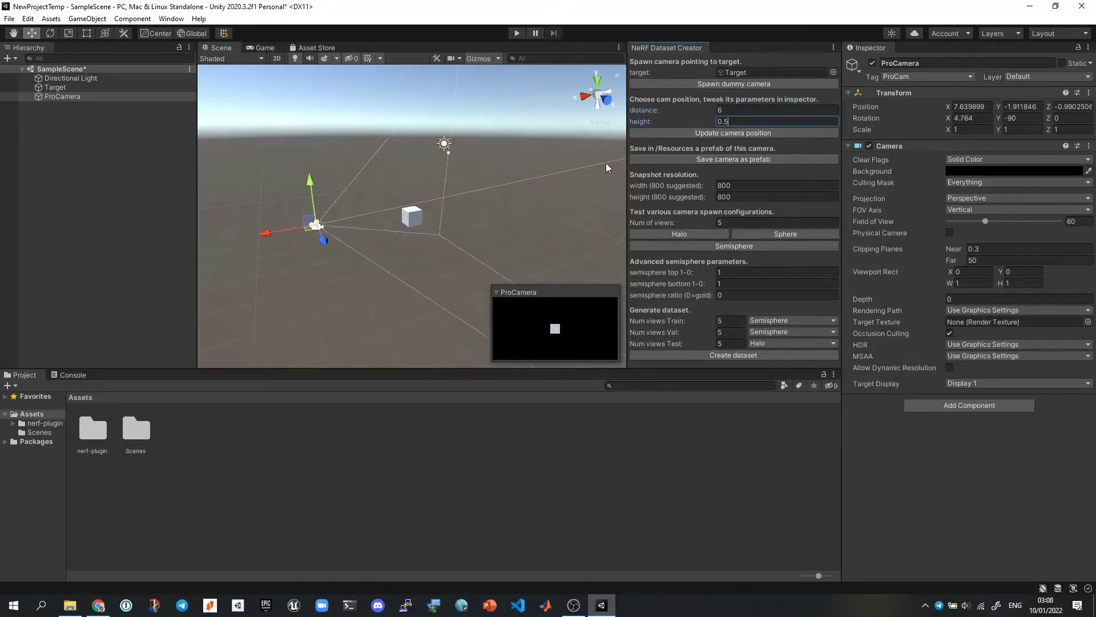
# Narrow ProCamera's field of view to about 25.2 and save the camera as a prefab
pyautogui.click(751, 84)
pyautogui.click(318, 224)
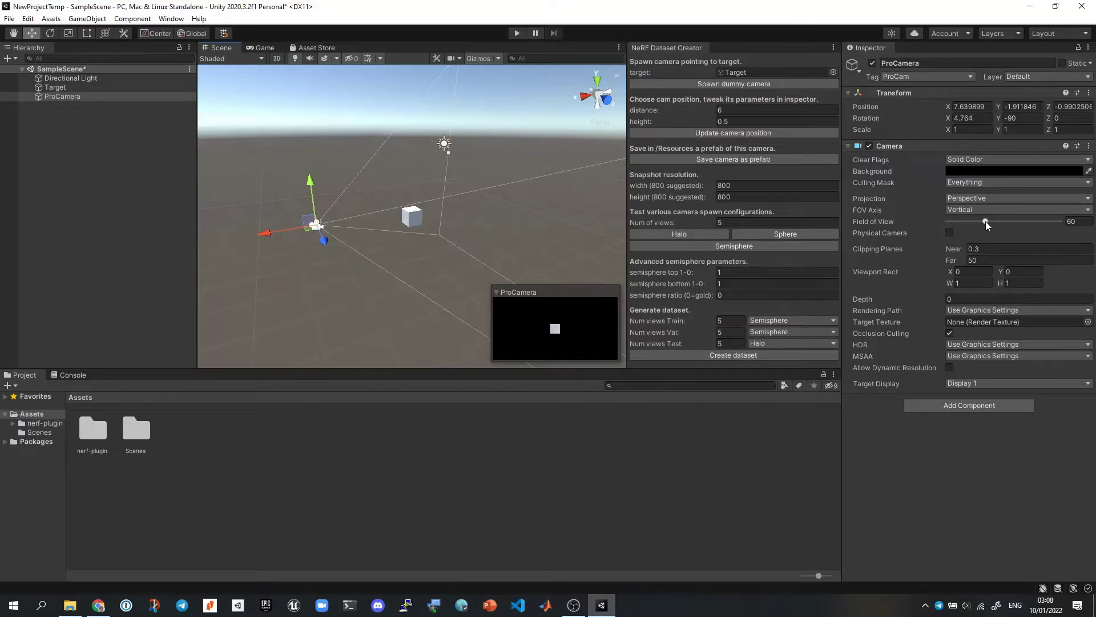
pyautogui.moveTo(986, 221); pyautogui.dragTo(964, 223)
pyautogui.click(736, 122)
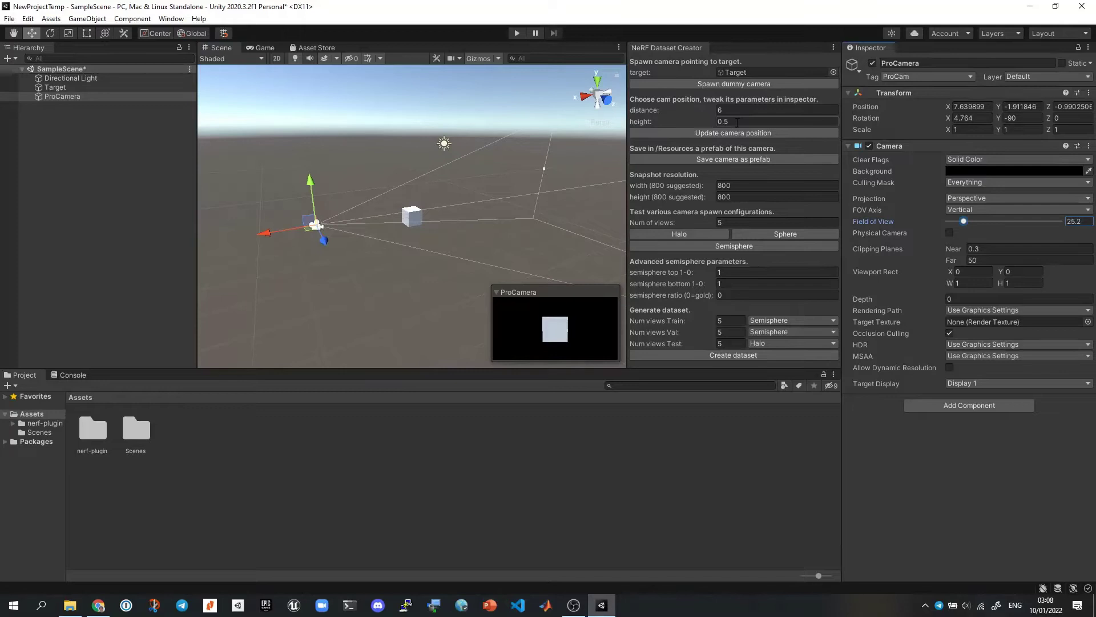
pyautogui.click(758, 159)
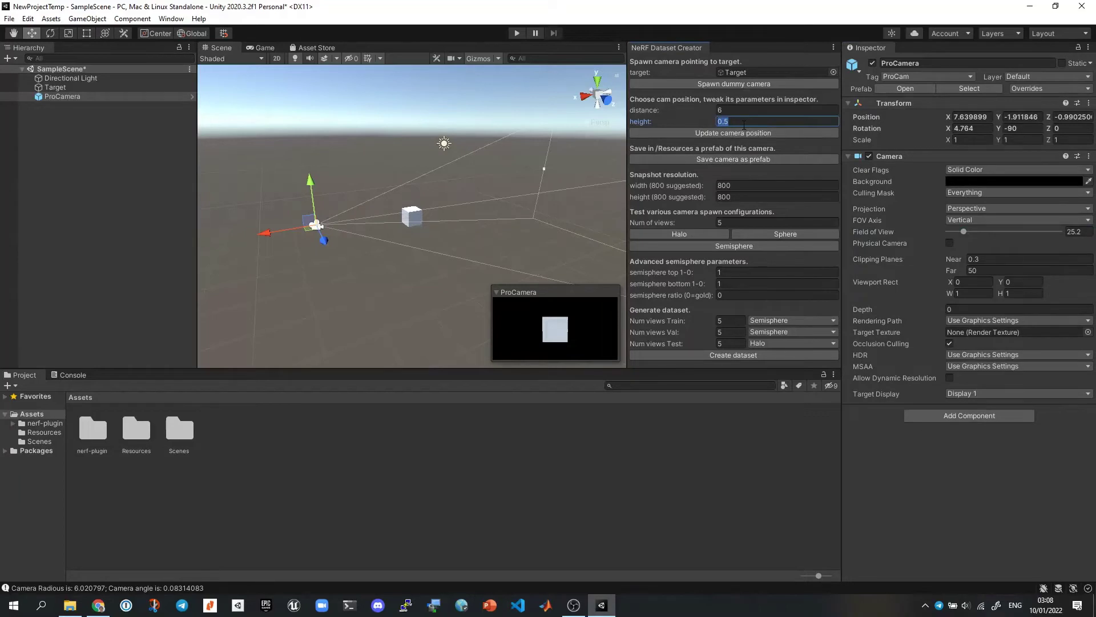
# Set the dummy camera's height to 1, update its position and save the camera as a prefab
pyautogui.write('1')
pyautogui.click(753, 135)
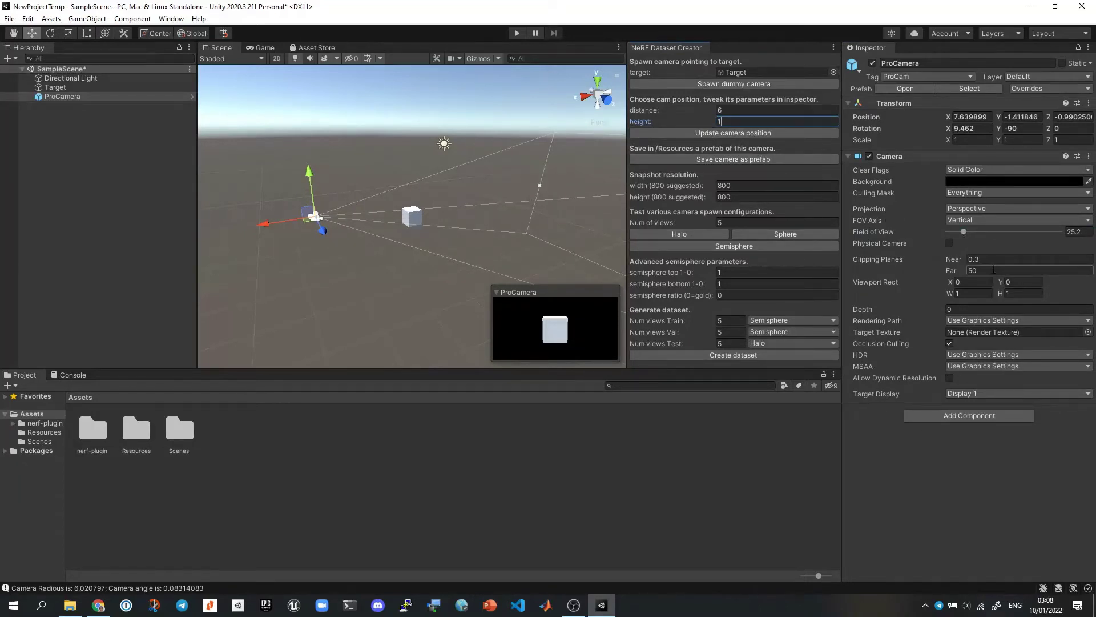
pyautogui.click(747, 160)
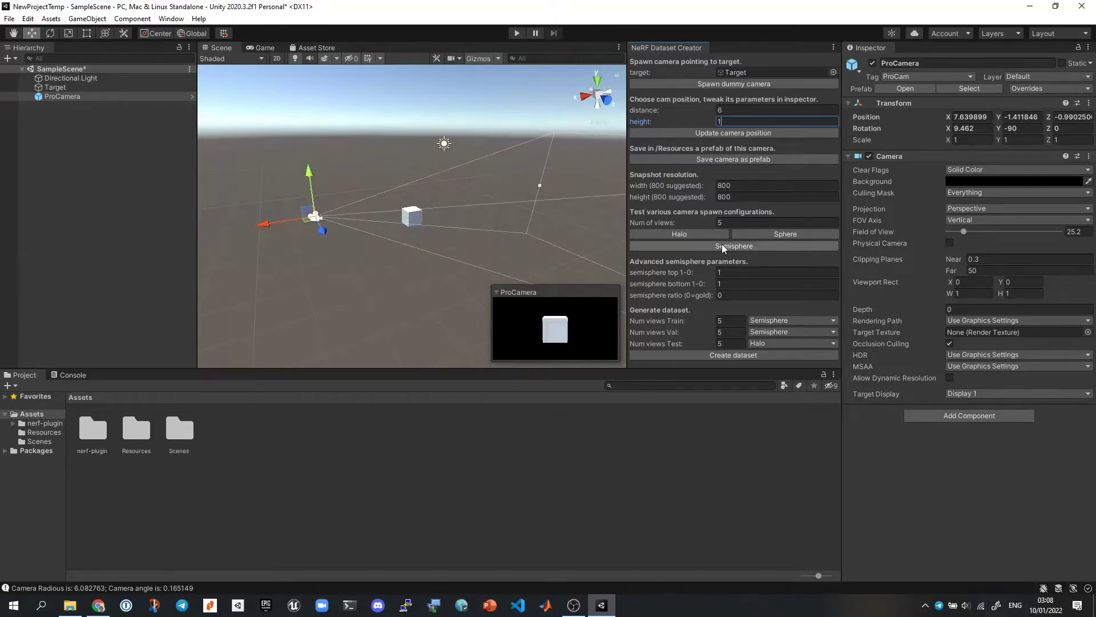
# Set ProCamera's far clipping plane to 30 and save the camera as a prefab again
pyautogui.click(973, 270)
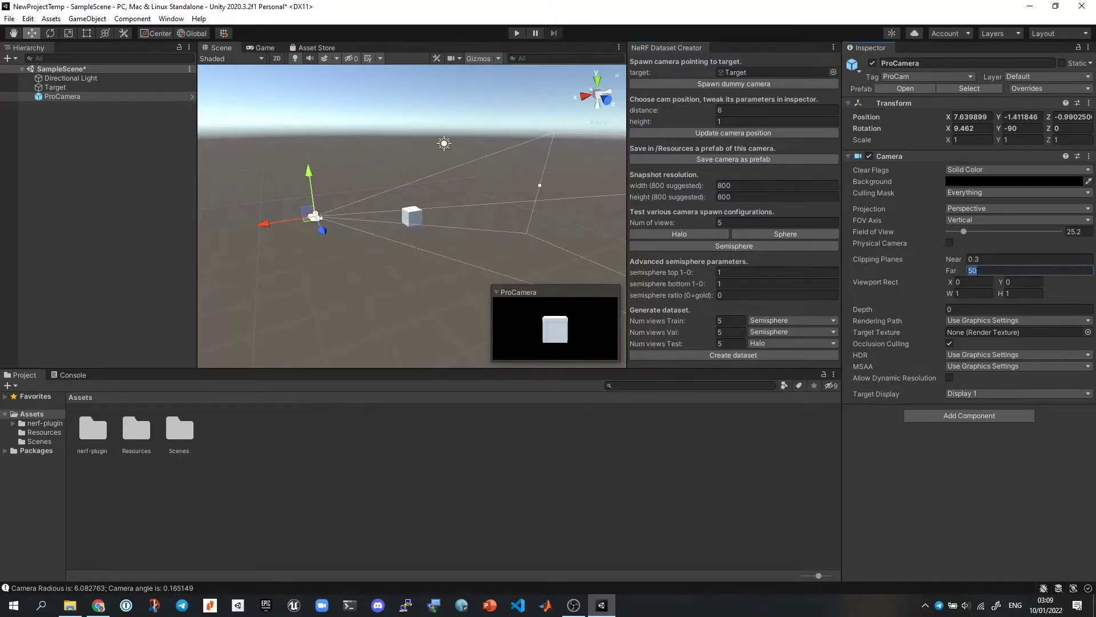
pyautogui.write('30')
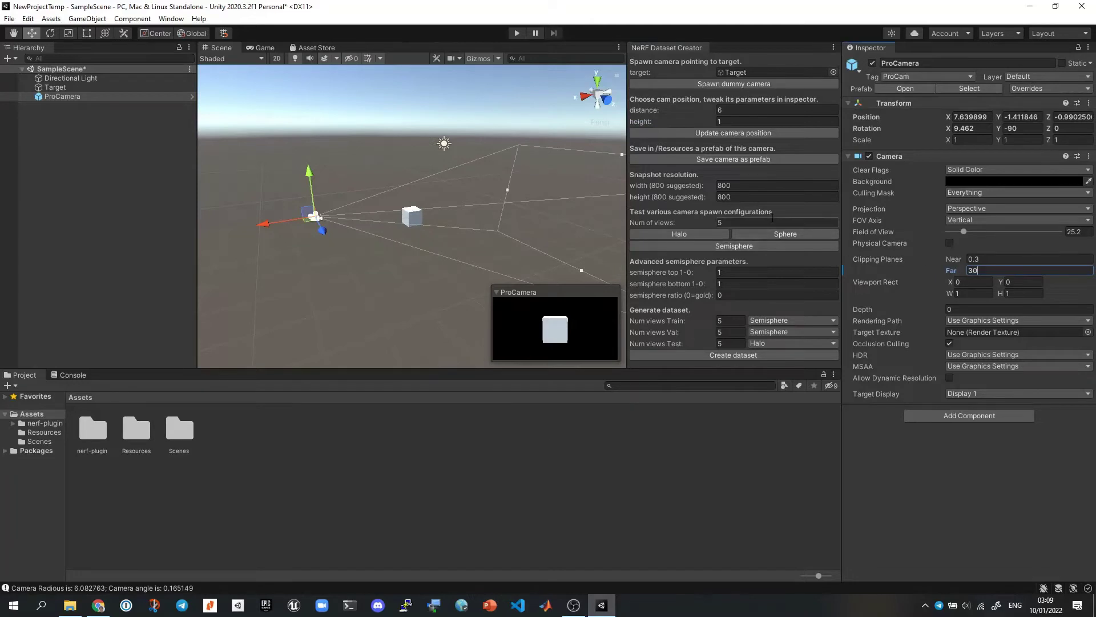
pyautogui.click(740, 159)
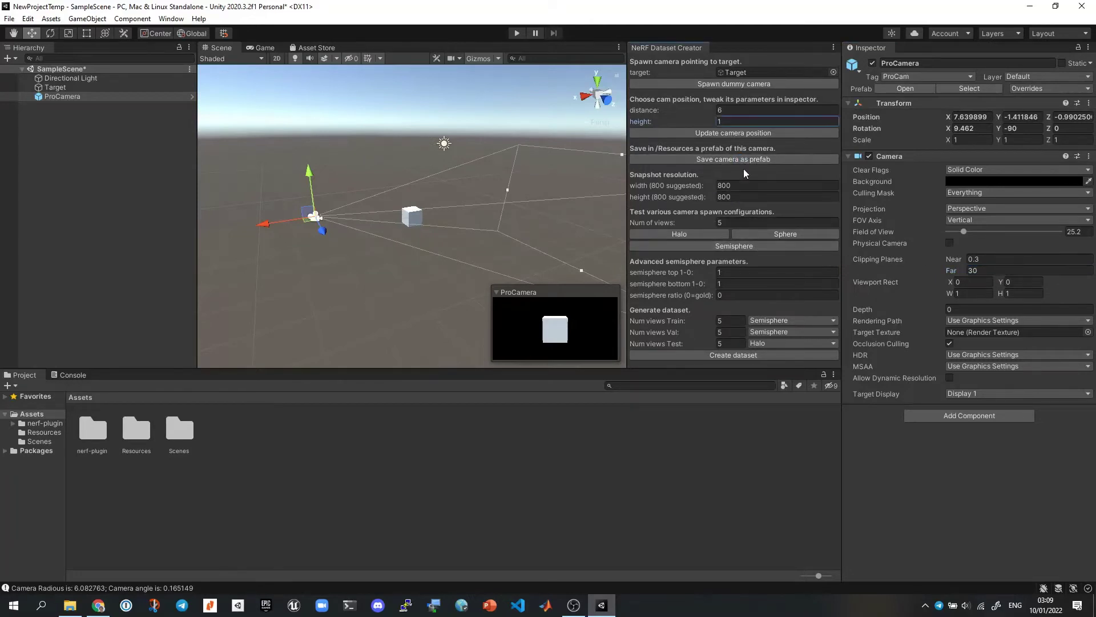
# Spawn a 5-view halo of cameras around the target and inspect the previews of individual cameras
pyautogui.click(699, 234)
pyautogui.click(317, 218)
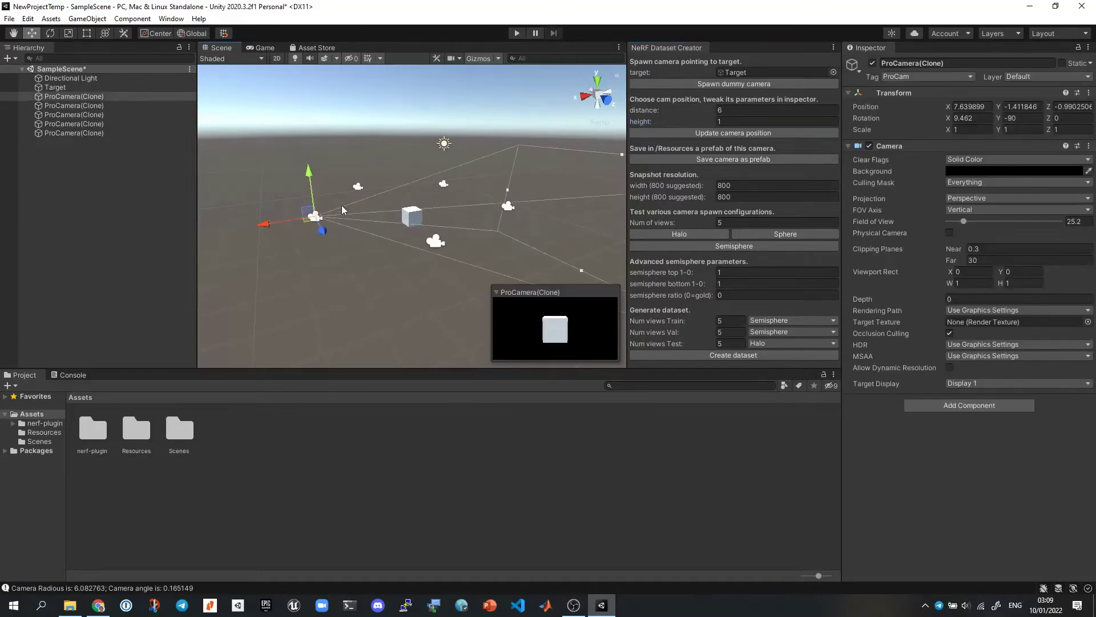
pyautogui.click(358, 188)
pyautogui.click(444, 184)
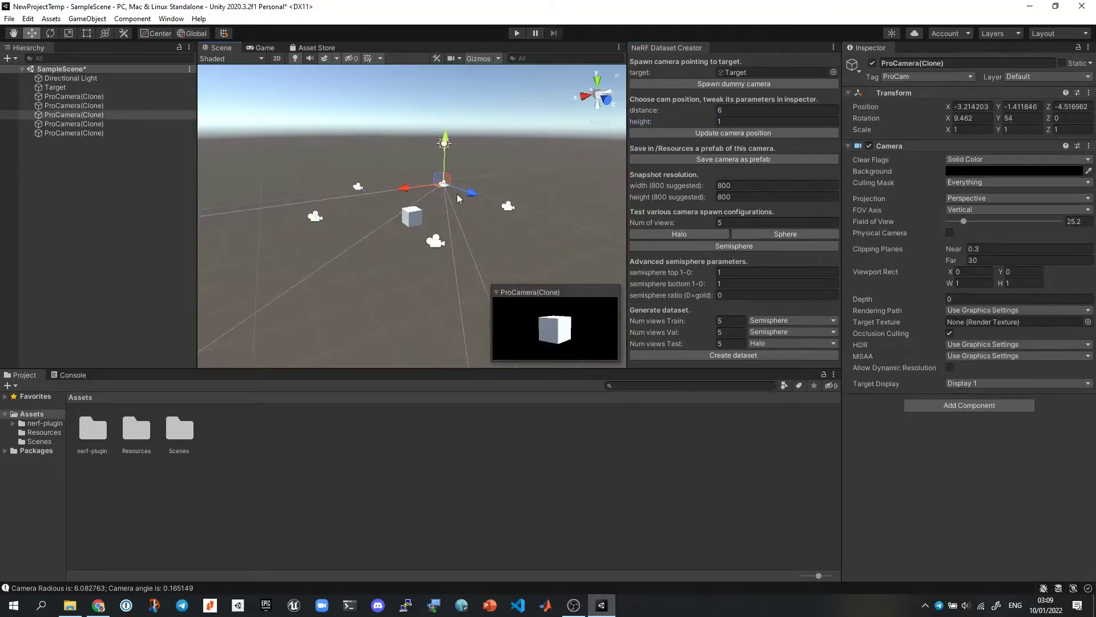
pyautogui.click(509, 205)
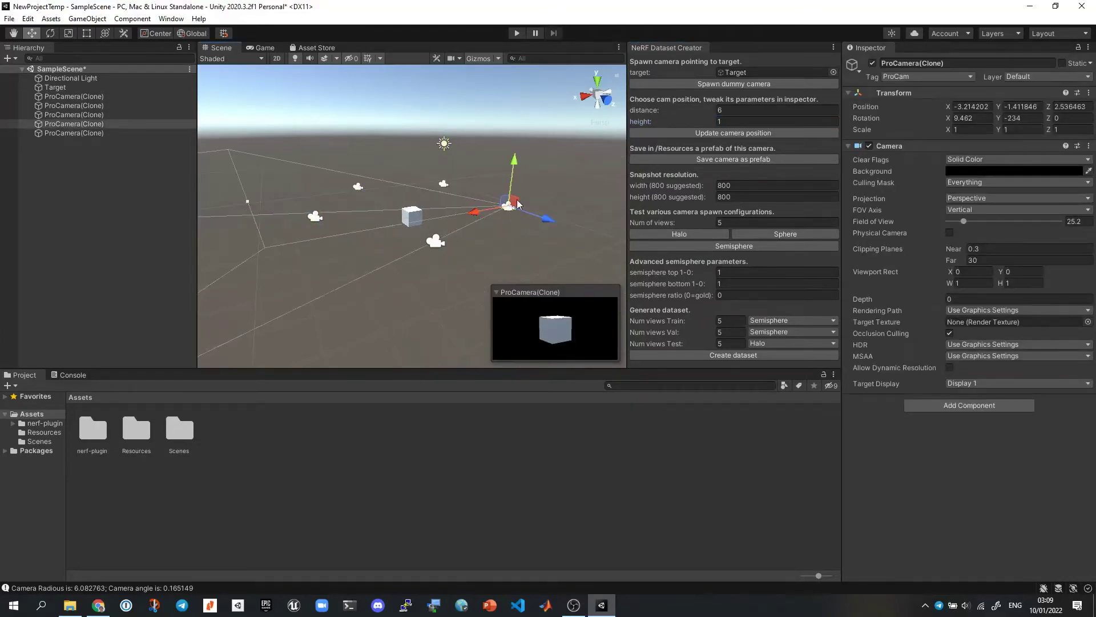
pyautogui.click(575, 192)
# Set the number of test views to 50 and spawn the semisphere, halo and sphere configurations in turn
pyautogui.click(735, 222)
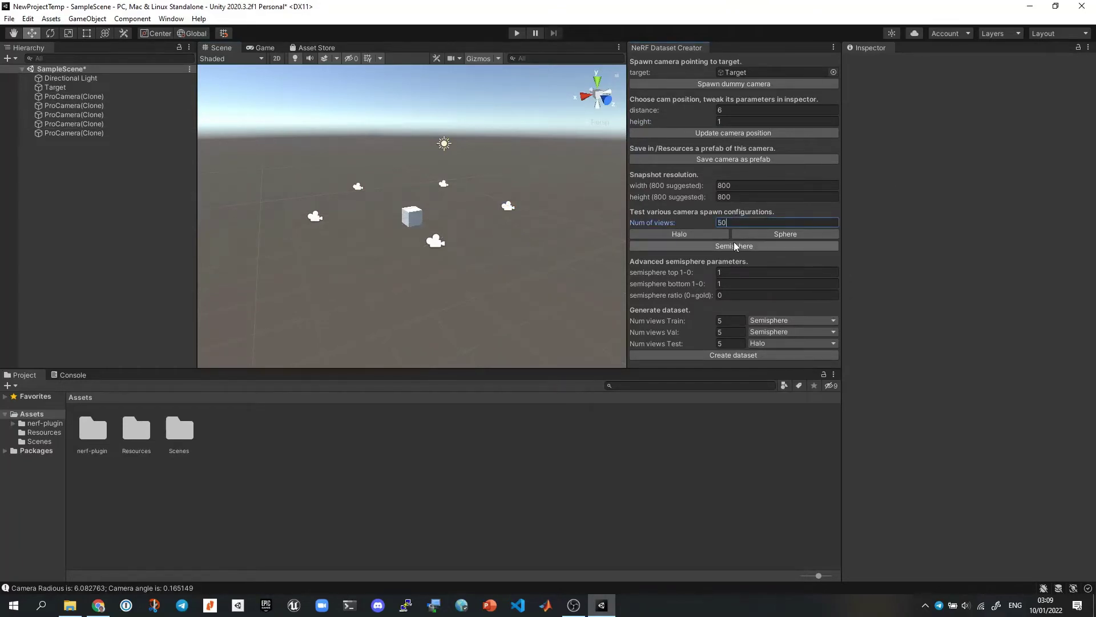
pyautogui.click(736, 244)
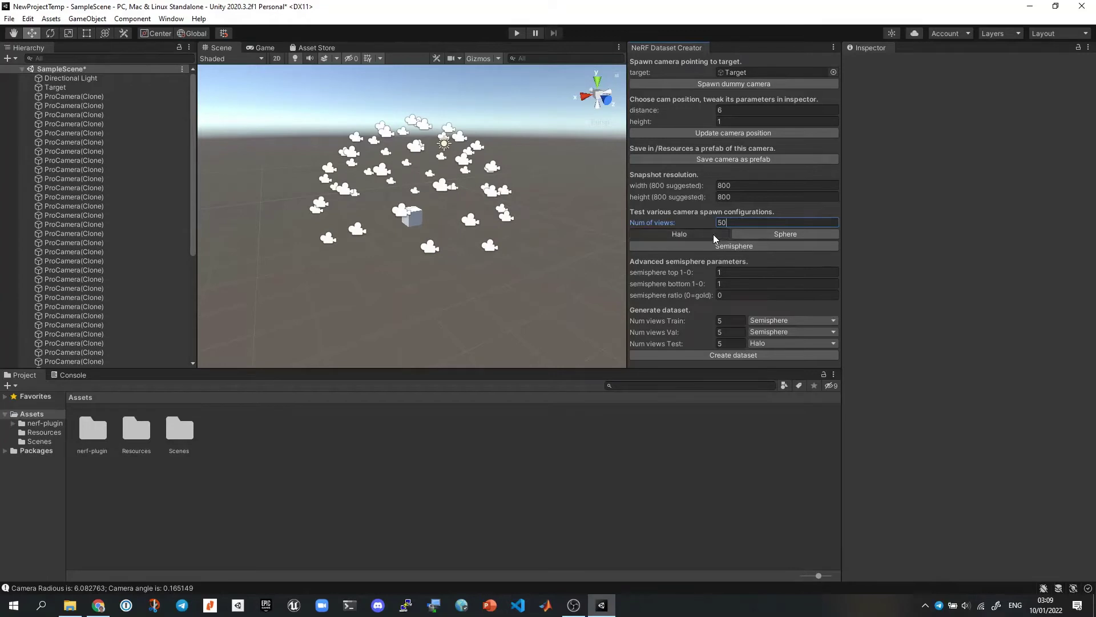
pyautogui.click(714, 234)
pyautogui.click(769, 234)
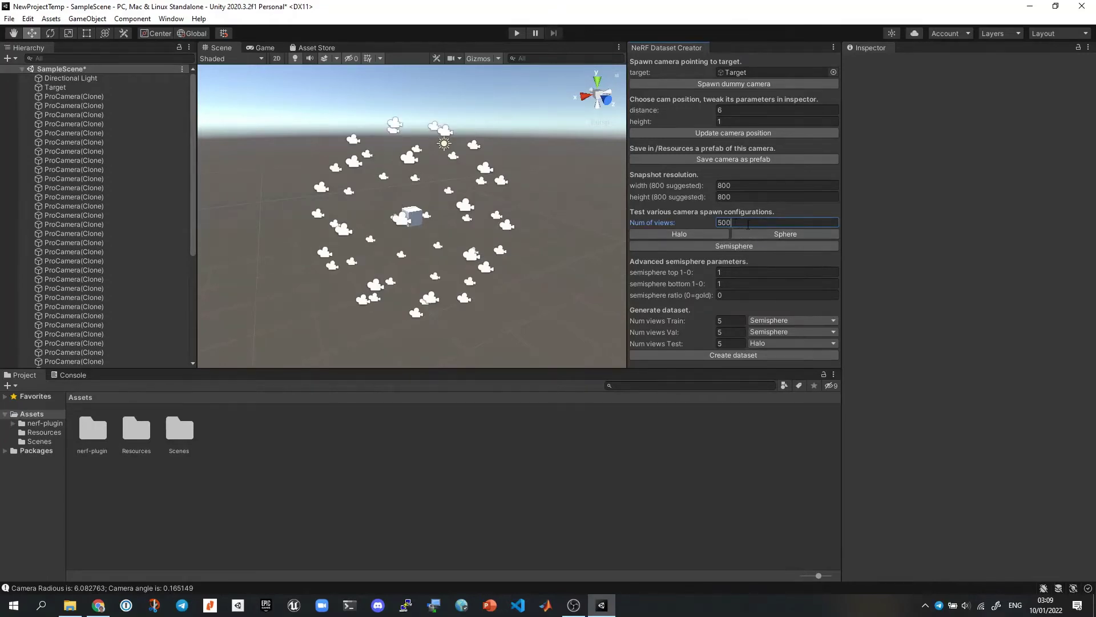
# Increase the test views to 500 and spawn the sphere, halo and semisphere configurations in turn
pyautogui.click(769, 232)
pyautogui.click(717, 233)
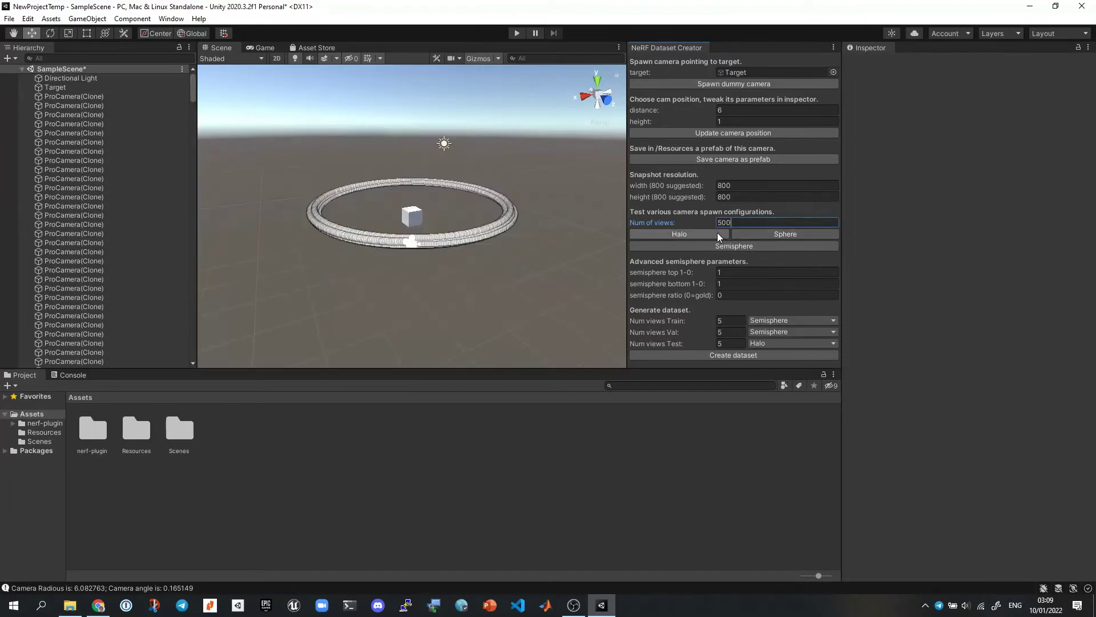
pyautogui.click(736, 244)
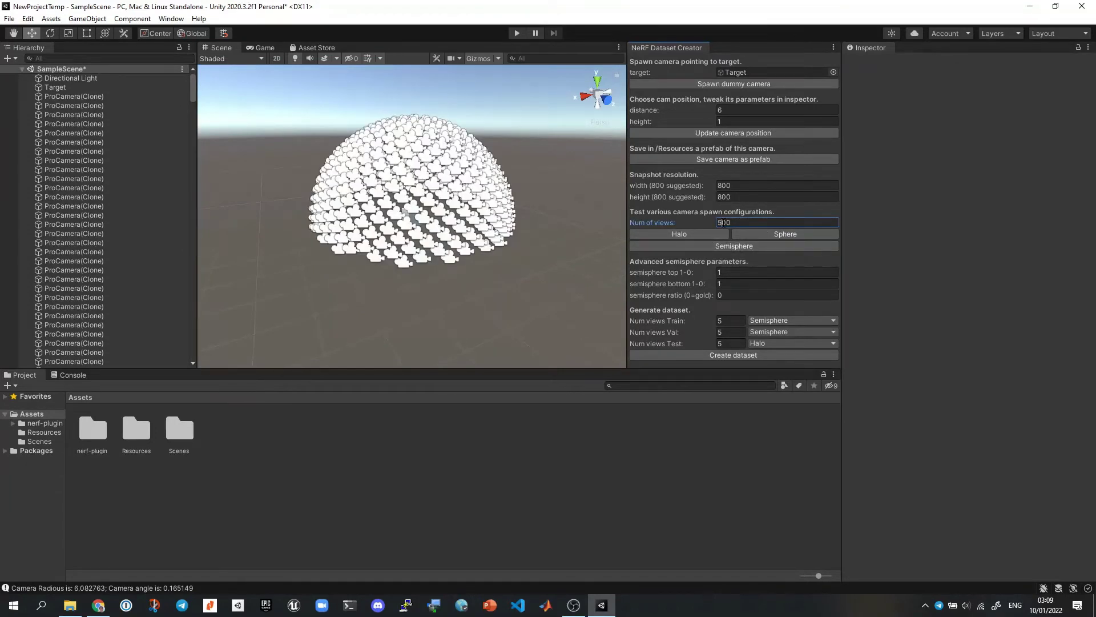
# Reduce the test views to 100 and respawn the cameras as a semisphere around the target
pyautogui.click(730, 244)
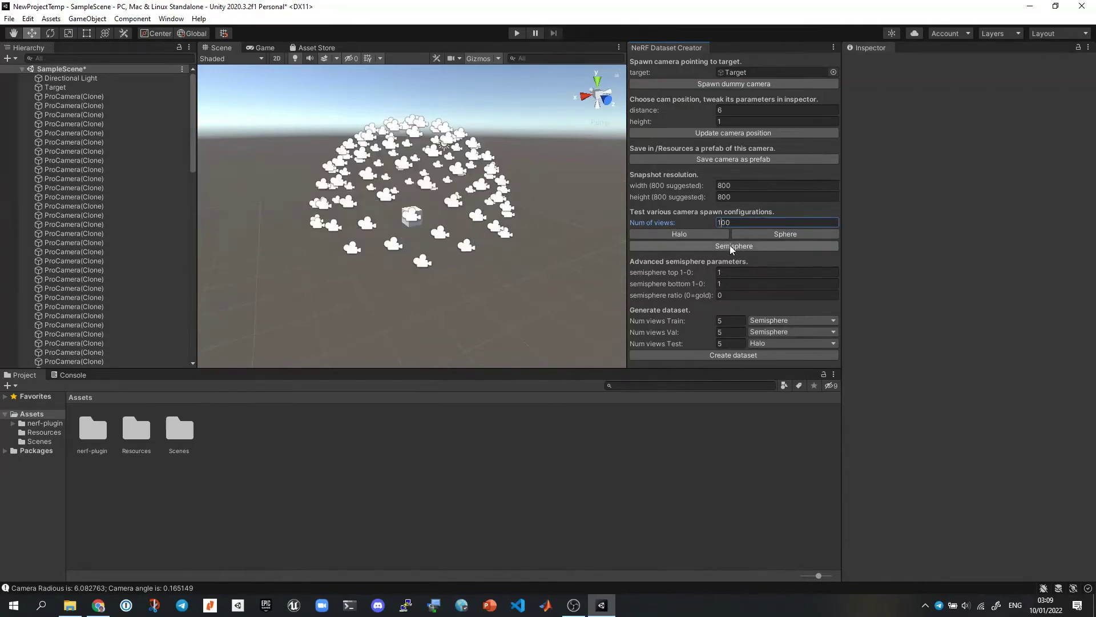
pyautogui.scroll(3, 541, 220)
pyautogui.moveTo(474, 199)
pyautogui.mouseDown(button='middle')
pyautogui.moveTo(462, 215)
pyautogui.moveTo(486, 211)
pyautogui.mouseUp(button='middle')
# Set the number of test views to 200 and respawn the semisphere of cameras
pyautogui.click(724, 223)
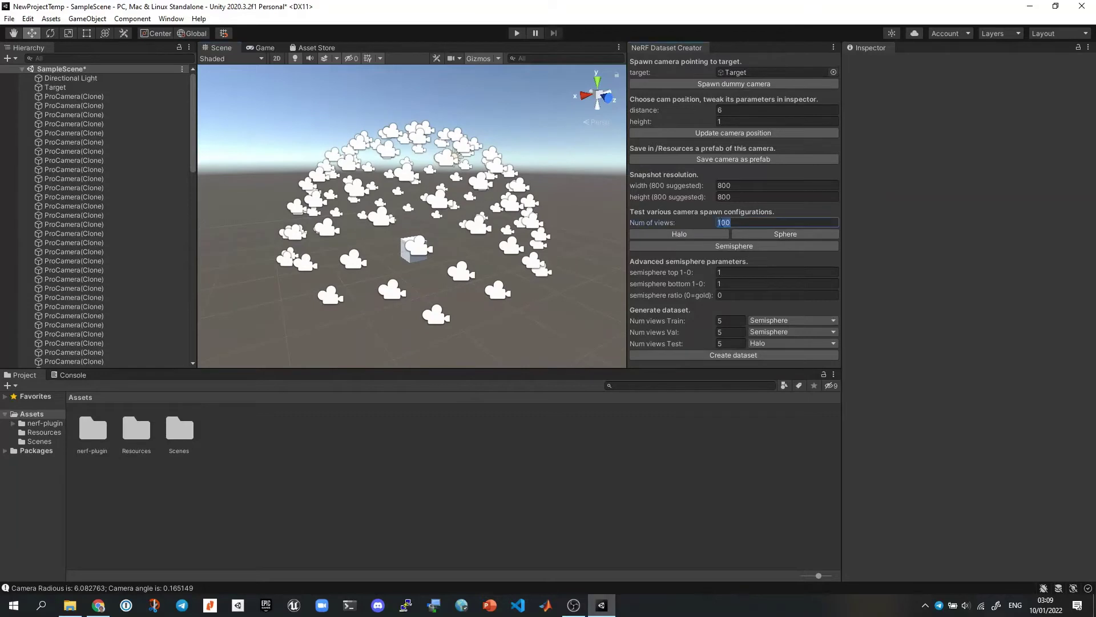
pyautogui.click(722, 222)
pyautogui.click(734, 246)
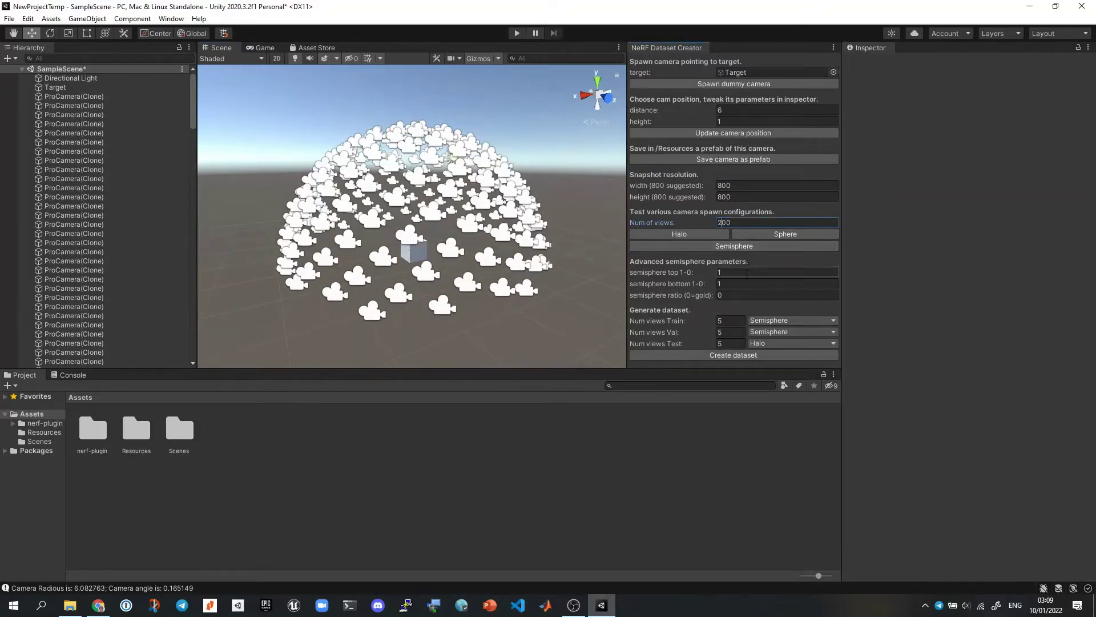
# Set both the semisphere top and bottom parameters to 0.6 and respawn the semisphere to examine its shape
pyautogui.click(746, 273)
pyautogui.write('0.6')
pyautogui.click(745, 283)
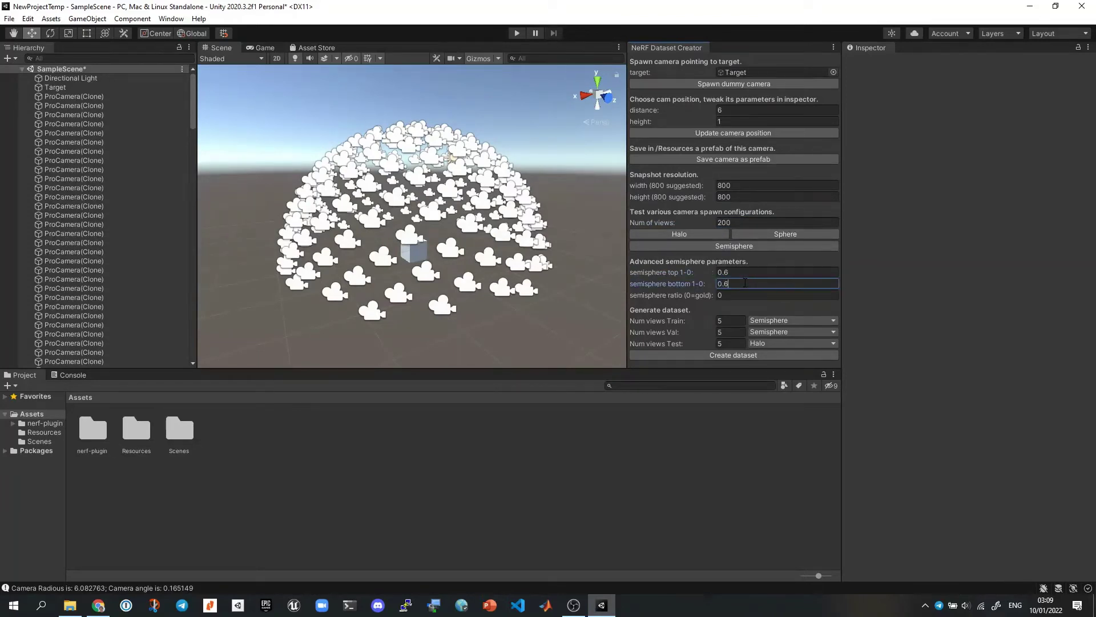
pyautogui.write('0.6')
pyautogui.click(741, 249)
pyautogui.keyDown('alt'); pyautogui.moveTo(491, 269); pyautogui.dragTo(470, 252); pyautogui.keyUp('alt')
# Set the semisphere top and bottom to 1 and the semisphere ratio to 0.1, and respawn the semisphere
pyautogui.click(743, 273)
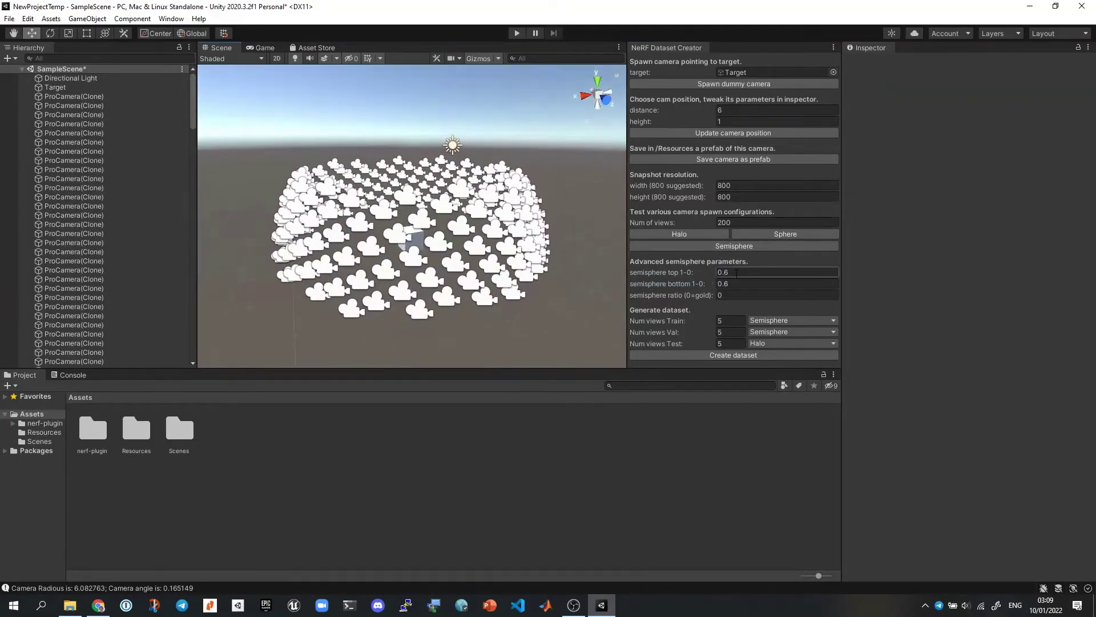
pyautogui.write('1')
pyautogui.click(743, 284)
pyautogui.write('1')
pyautogui.click(744, 296)
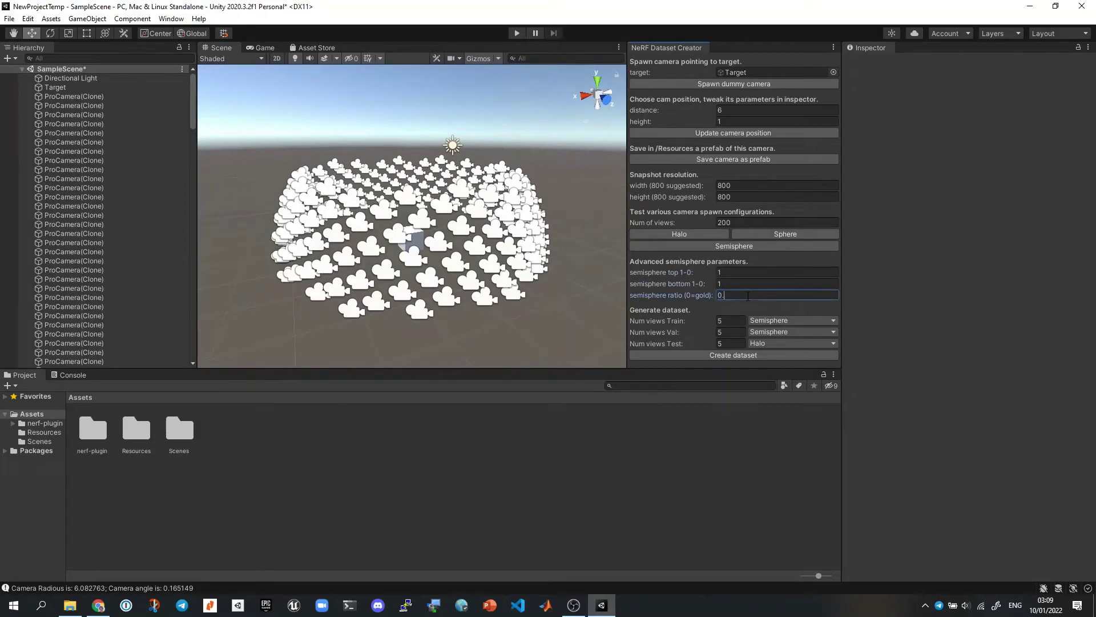
pyautogui.write('0.1')
pyautogui.click(734, 246)
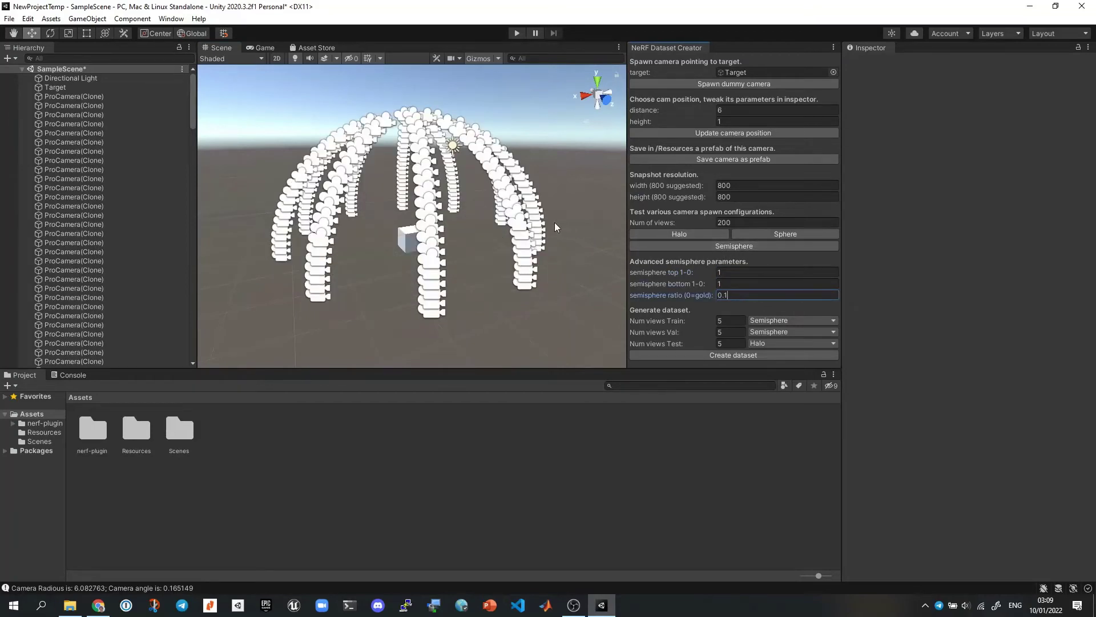
pyautogui.moveTo(558, 225)
pyautogui.keyDown('alt'); pyautogui.mouseDown()
pyautogui.moveTo(531, 219)
pyautogui.moveTo(542, 224)
pyautogui.mouseUp(); pyautogui.keyUp('alt')
# Lower the semisphere ratio to 0.01 and respawn the cameras to examine the resulting arrangement
pyautogui.click(744, 296)
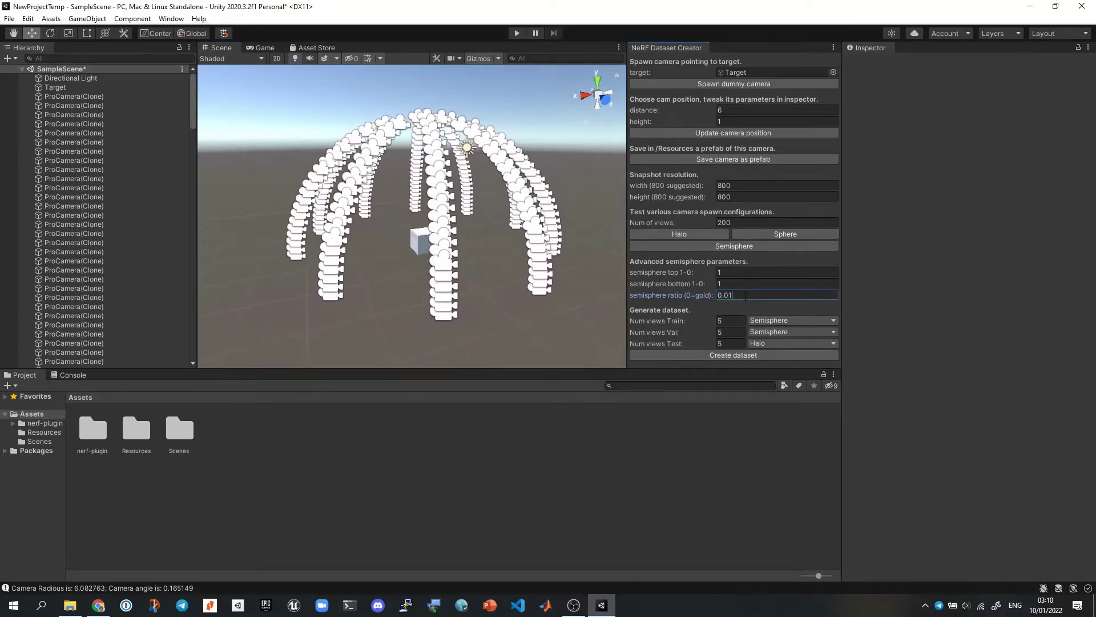
pyautogui.write('0.01')
pyautogui.click(742, 244)
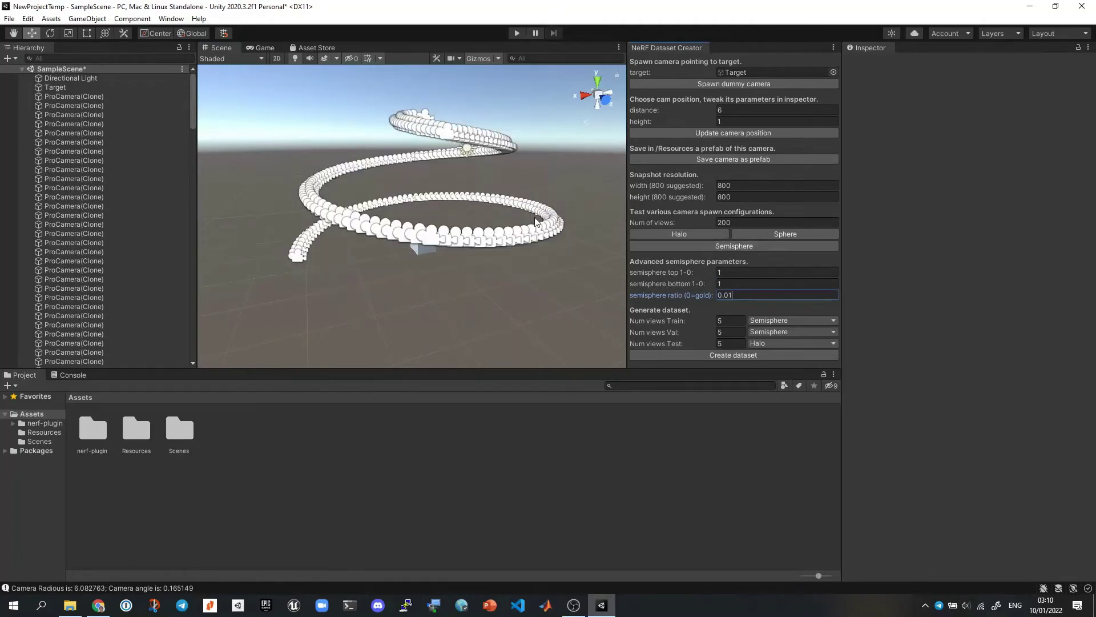
pyautogui.moveTo(539, 224); pyautogui.dragTo(529, 228, button='middle')
pyautogui.keyDown('alt'); pyautogui.moveTo(529, 228); pyautogui.dragTo(510, 246); pyautogui.keyUp('alt')
pyautogui.moveTo(510, 247)
pyautogui.mouseDown(button='middle')
pyautogui.moveTo(534, 201)
pyautogui.moveTo(523, 242)
pyautogui.mouseUp(button='middle')
# Set the semisphere top to 0.6 and respawn the cameras with the current ratio
pyautogui.click(739, 271)
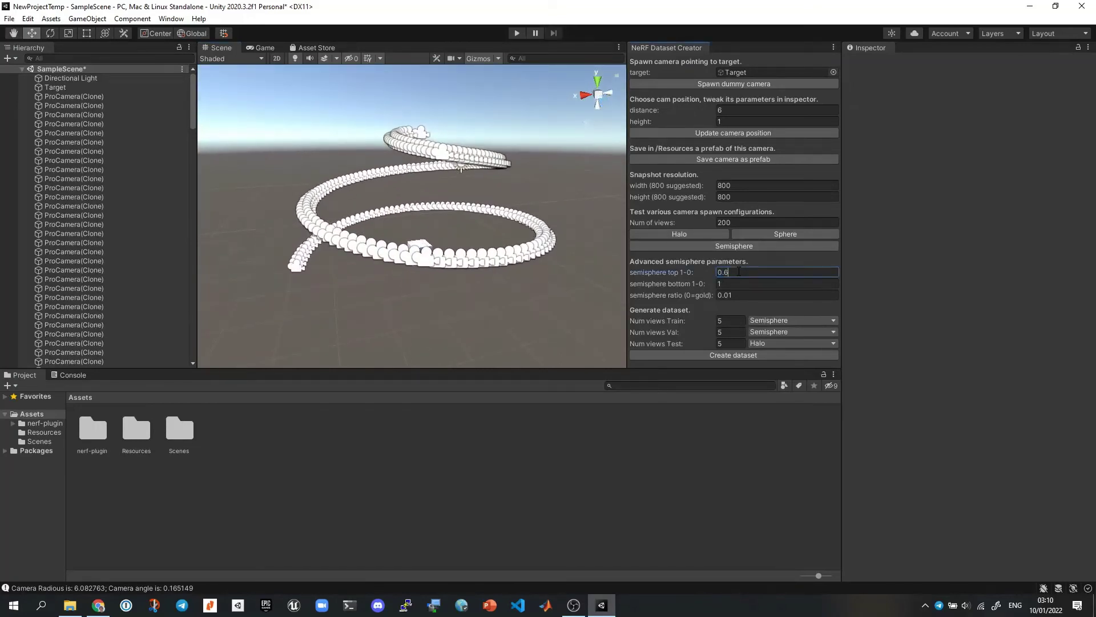
pyautogui.write('0.6')
pyautogui.click(735, 245)
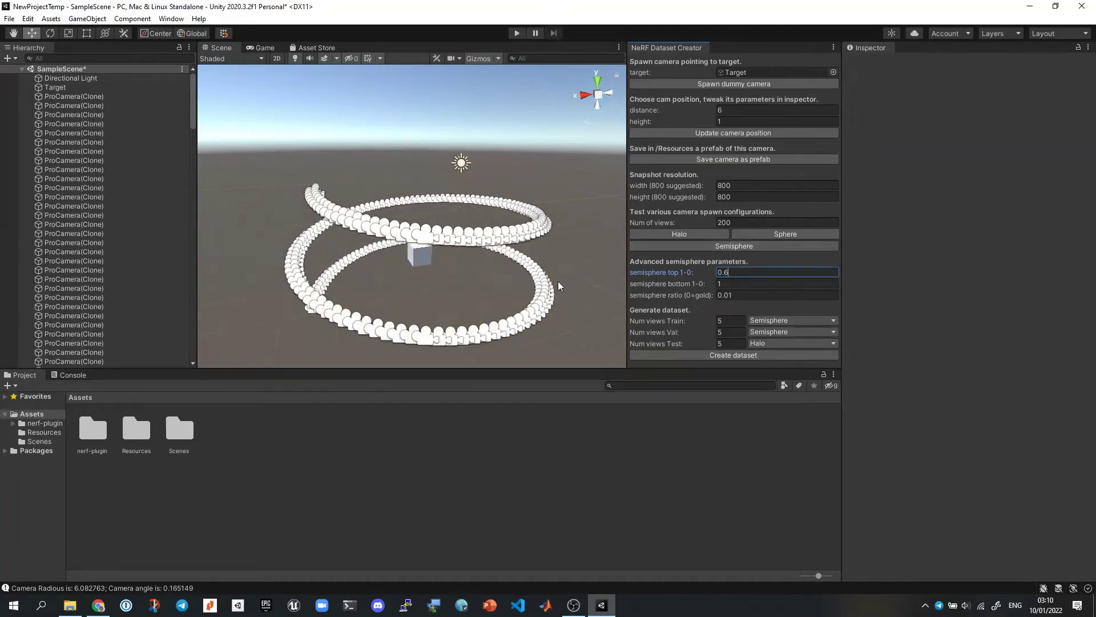
pyautogui.moveTo(554, 279)
pyautogui.mouseDown(button='middle')
pyautogui.moveTo(545, 245)
pyautogui.moveTo(530, 250)
pyautogui.moveTo(558, 260)
pyautogui.mouseUp(button='middle')
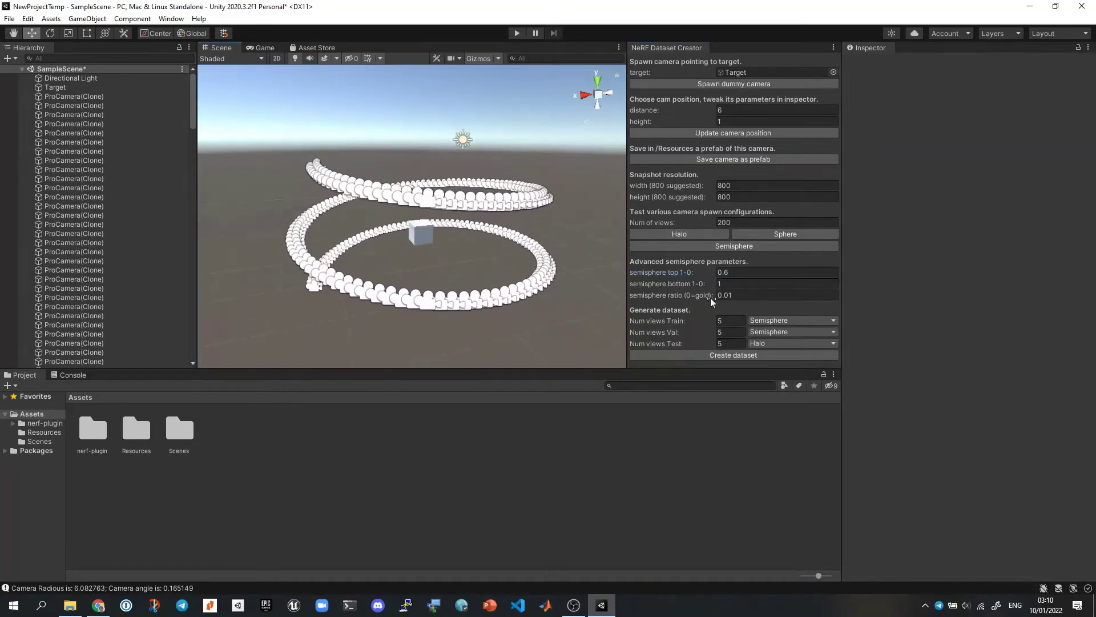
# Restore the semisphere top to 1 and the semisphere ratio to 0, and respawn the semisphere
pyautogui.click(743, 272)
pyautogui.write('1')
pyautogui.click(743, 295)
pyautogui.write('0')
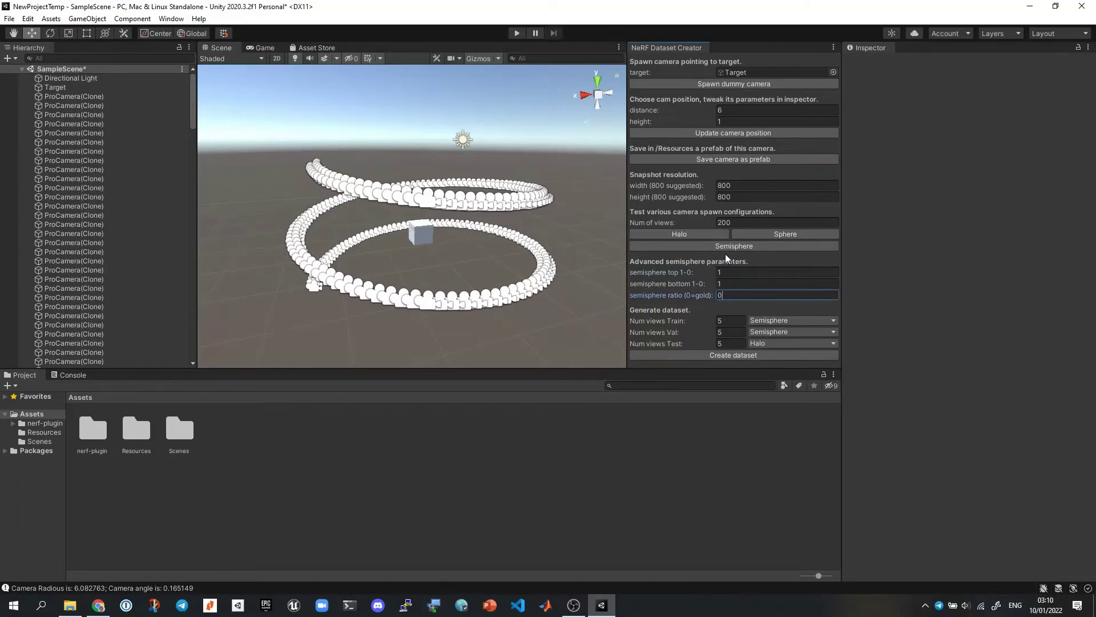
pyautogui.click(727, 252)
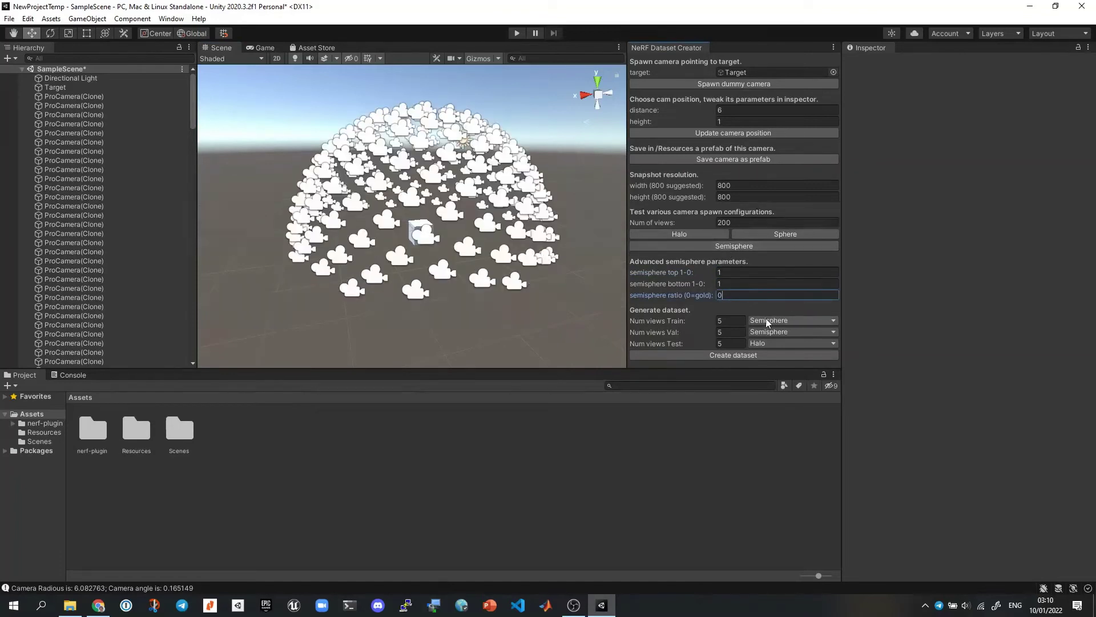
# Set the dataset view counts to 100 for Train, 45 for Val and 33 for Test
pyautogui.click(742, 321)
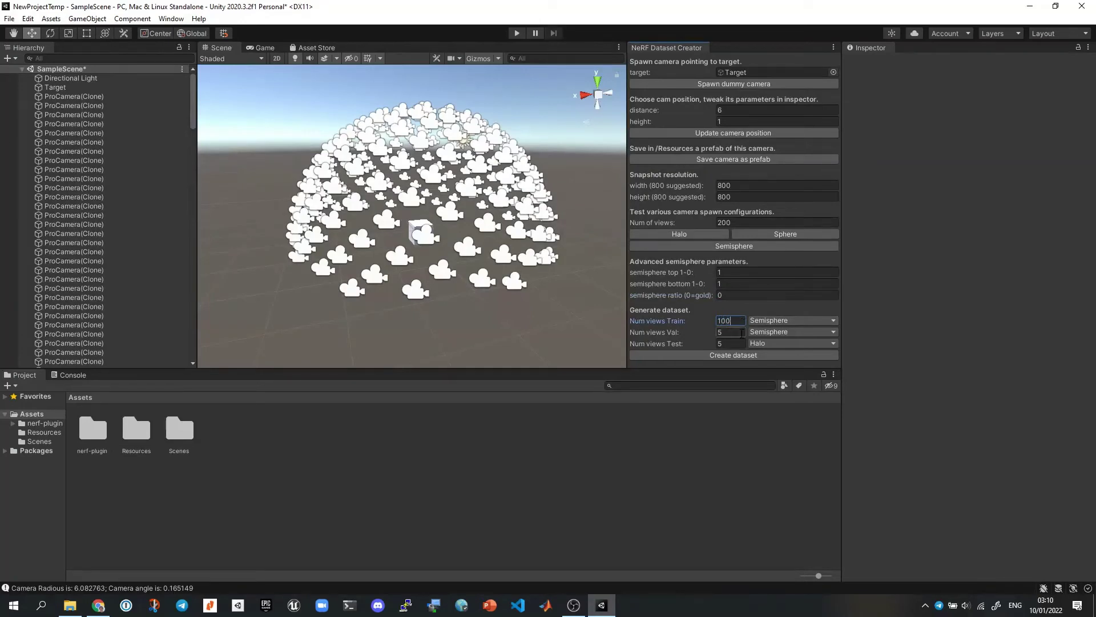
pyautogui.click(742, 332)
pyautogui.click(742, 344)
# Switch the validation views' configuration to Halo and return it to Semisphere
pyautogui.click(788, 332)
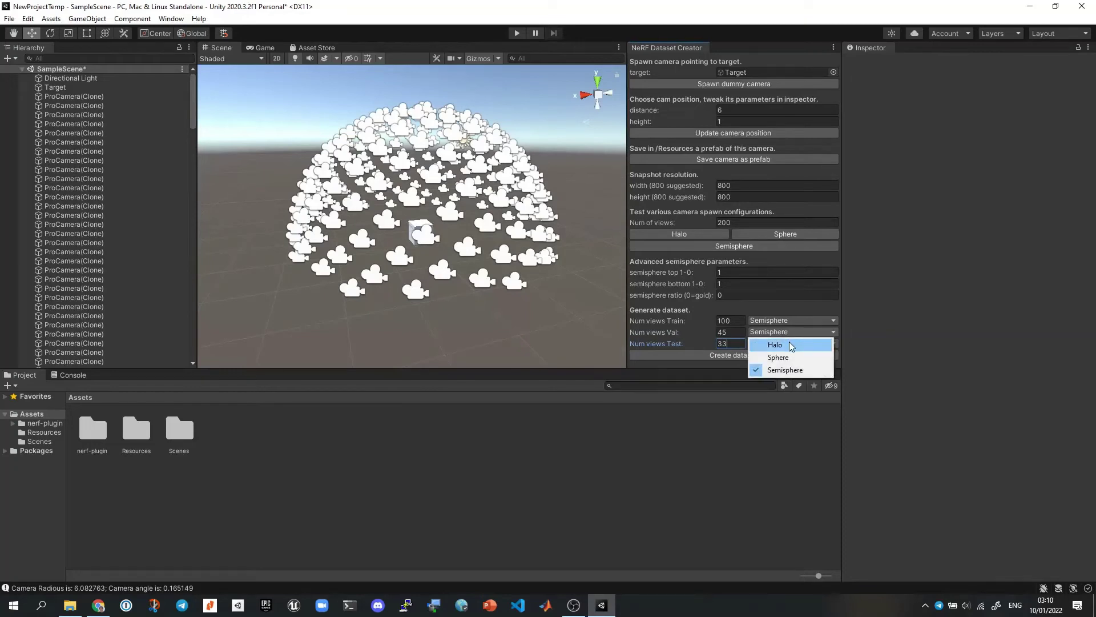
pyautogui.click(791, 344)
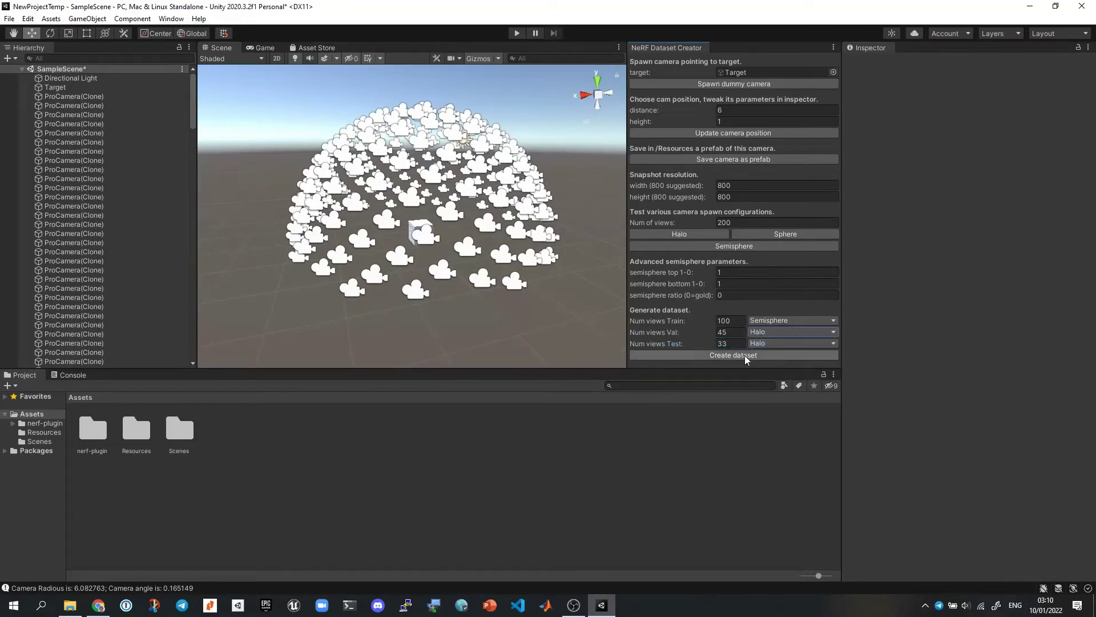
pyautogui.click(778, 332)
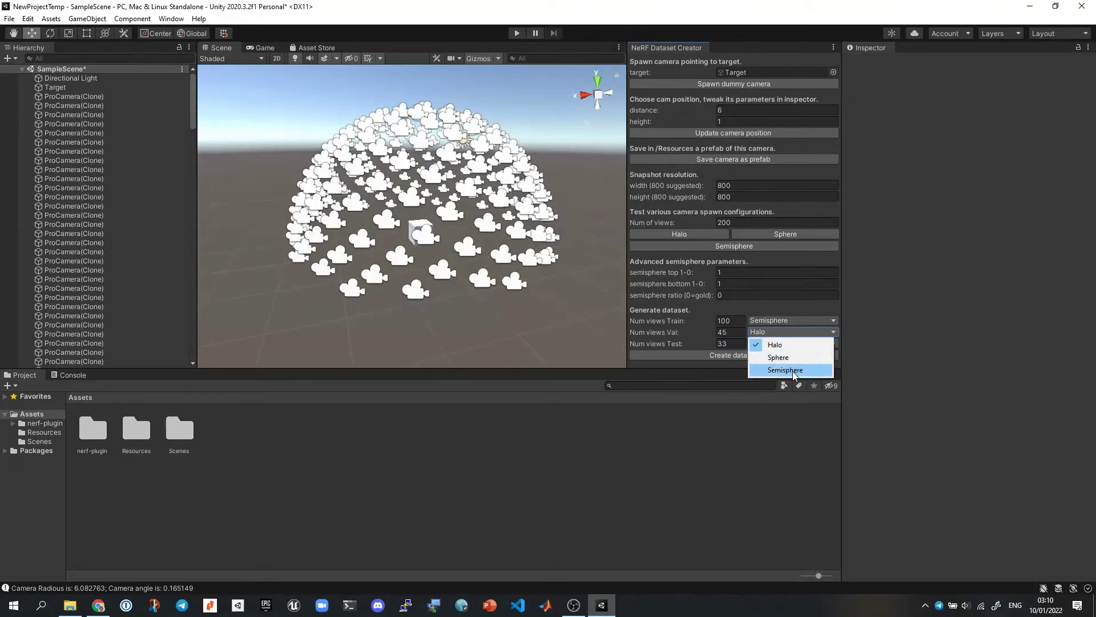
pyautogui.click(793, 371)
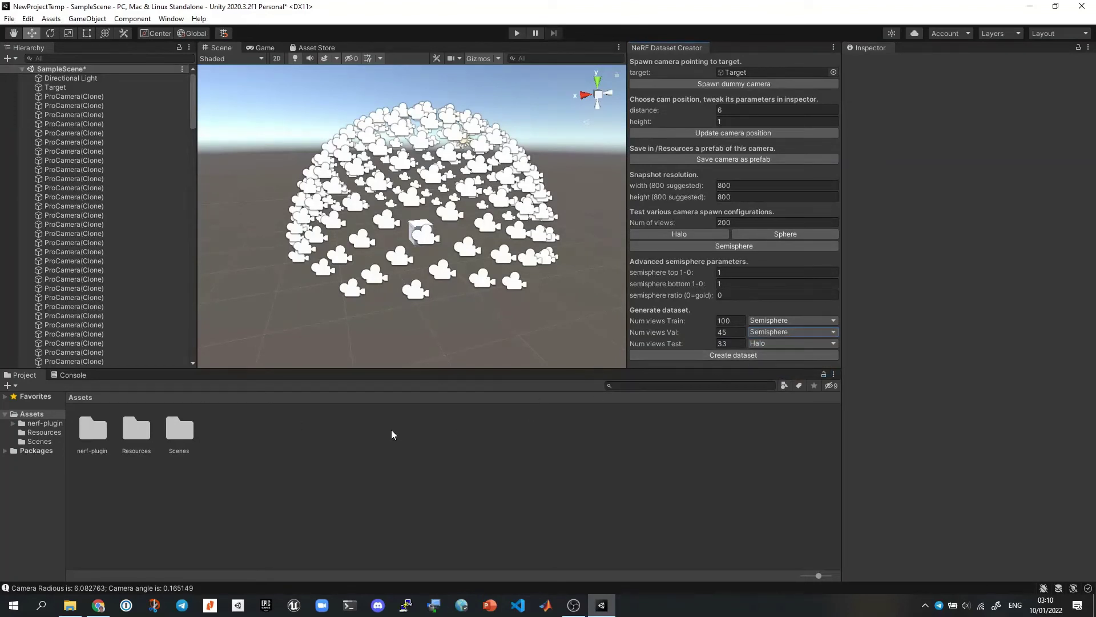
# Create the dataset and show the generated Dataset folder in File Explorer
pyautogui.click(742, 354)
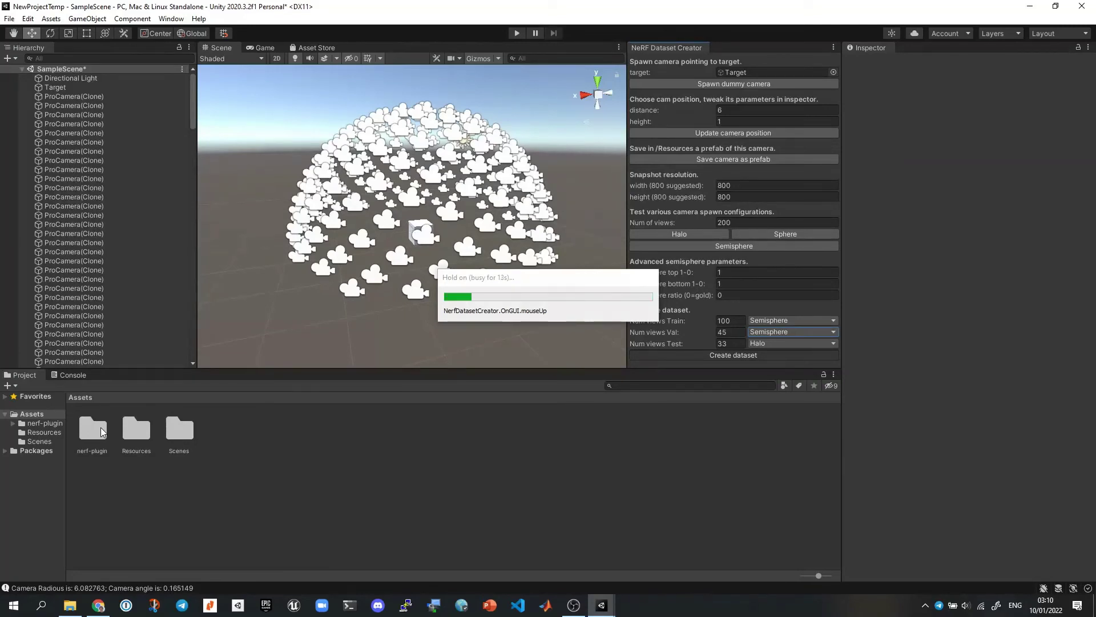
pyautogui.rightClick(103, 432)
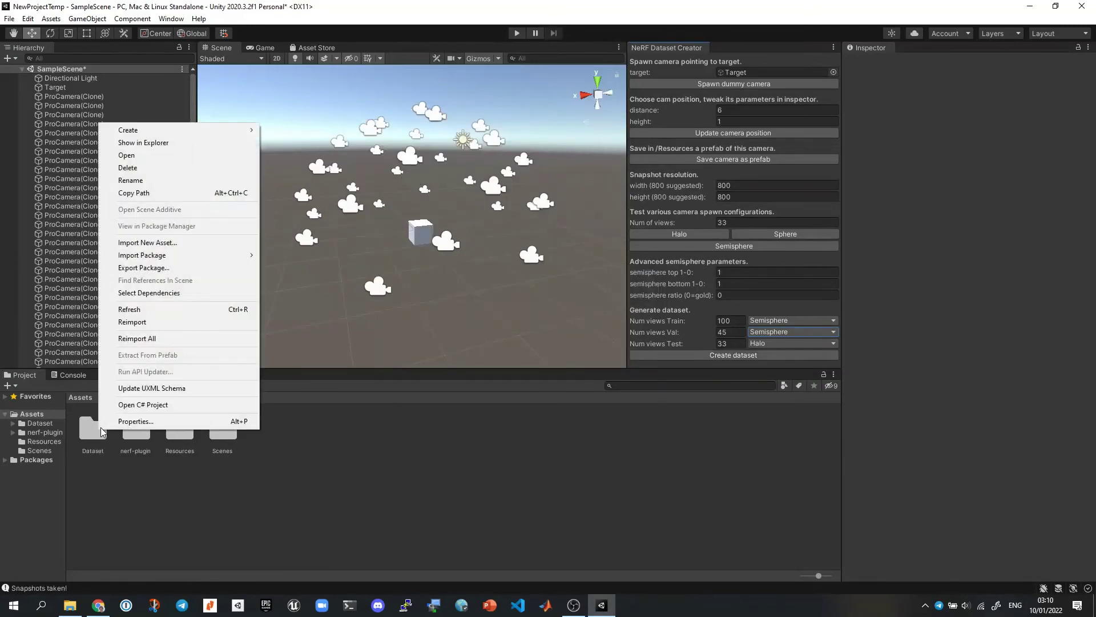
pyautogui.click(132, 142)
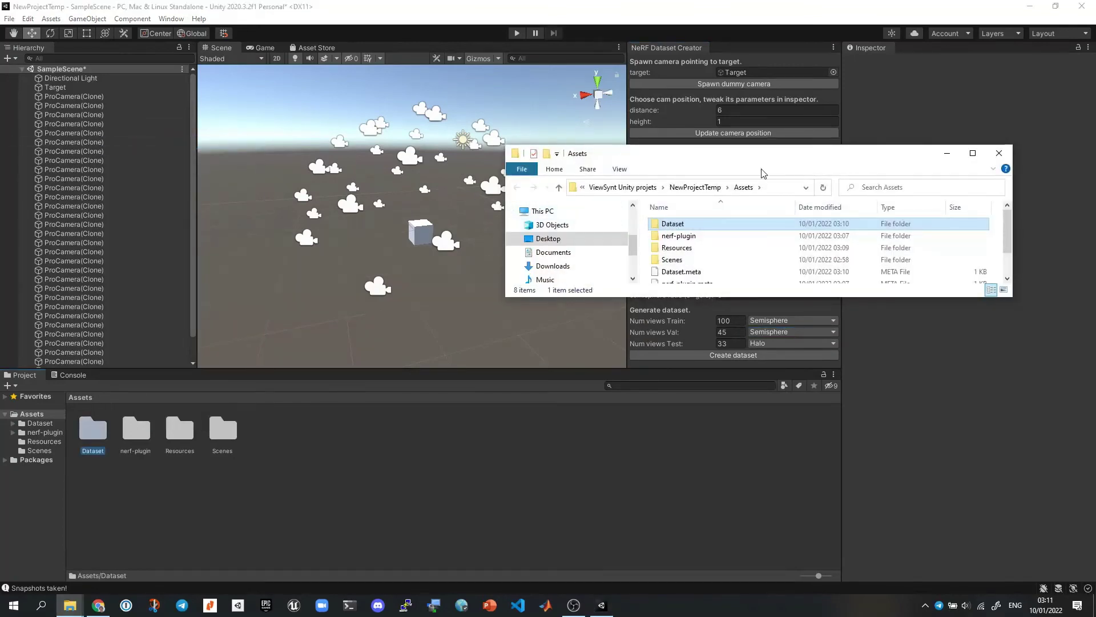
# Open the generated Dataset folder in File Explorer and enlarge the window to show its whole file list
pyautogui.click(221, 403)
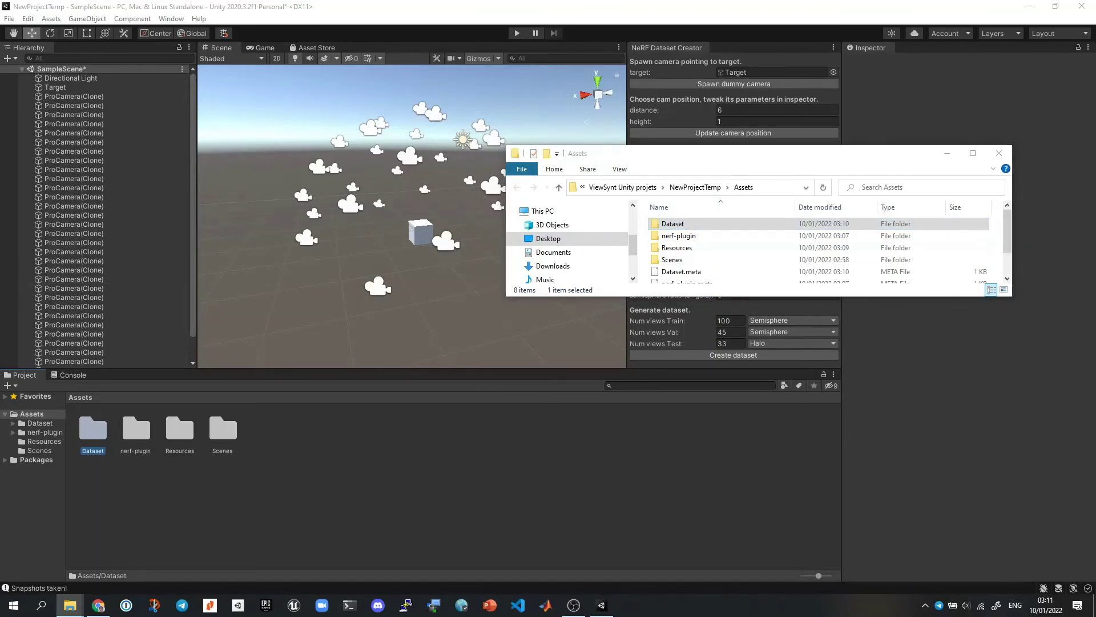
pyautogui.doubleClick(695, 226)
pyautogui.moveTo(706, 296); pyautogui.dragTo(706, 409)
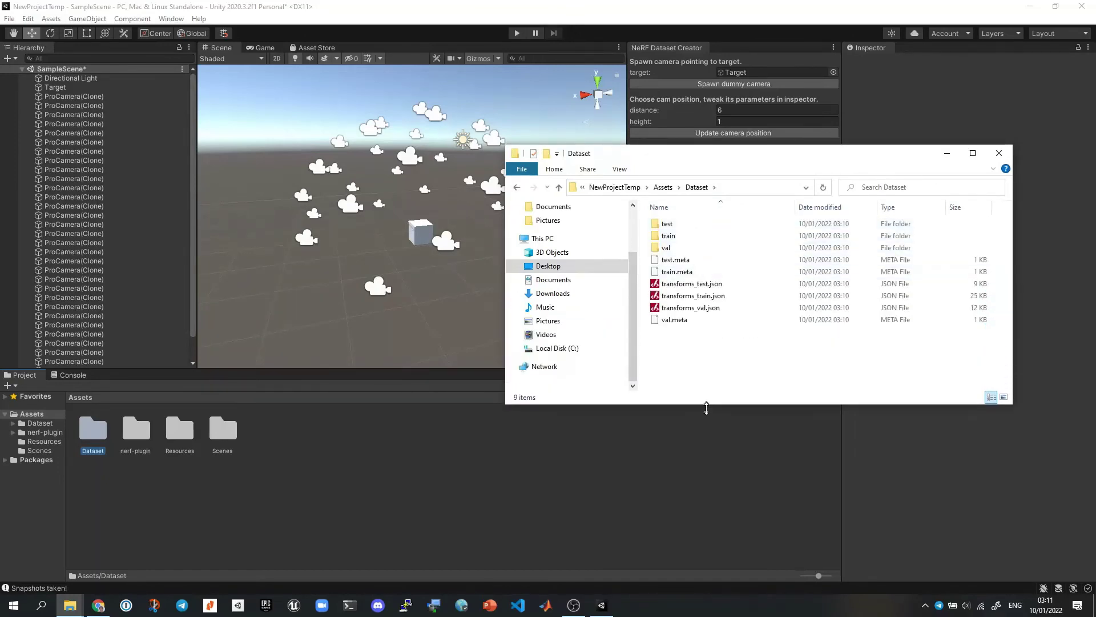
# View the test folder's images from r_0.png through r_3_normal_0001.png, including depth and normal maps, and return to the Dataset folder
pyautogui.doubleClick(678, 224)
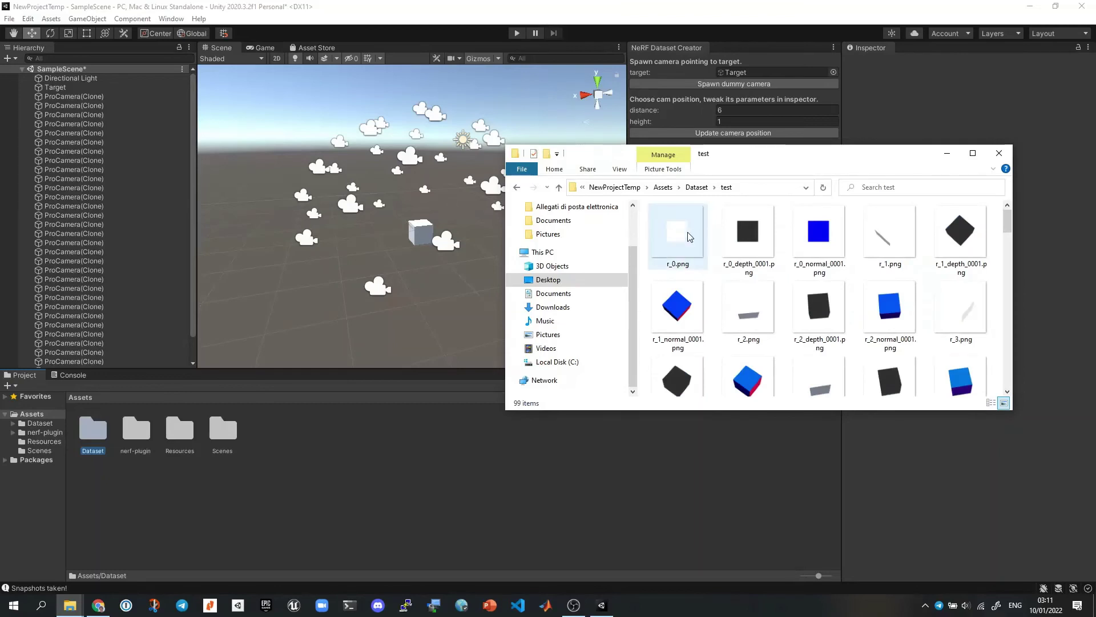
pyautogui.doubleClick(688, 234)
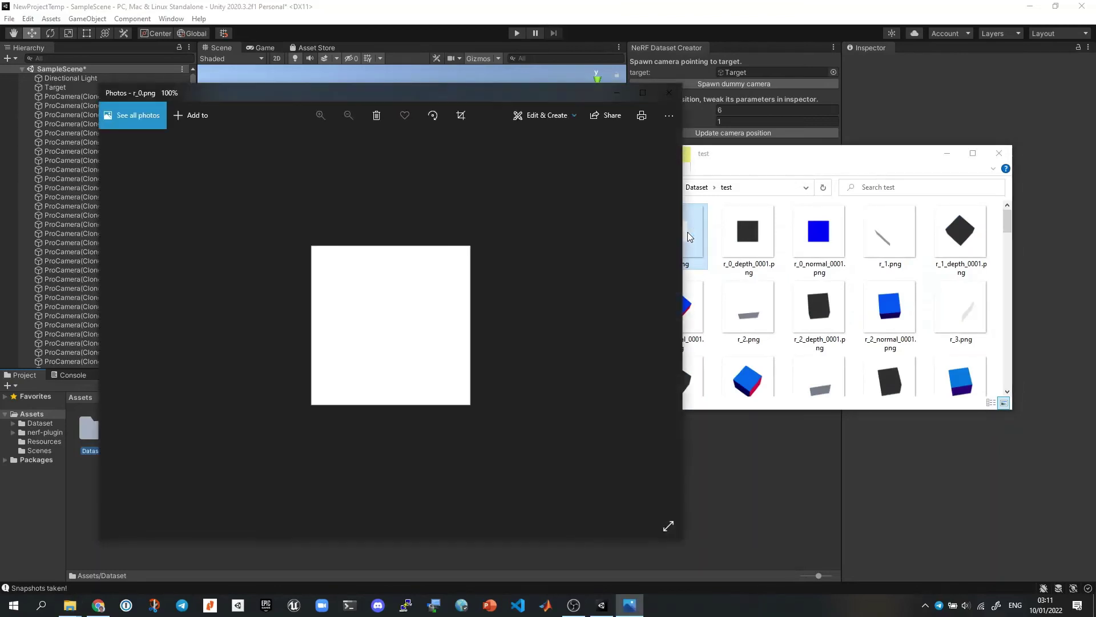
pyautogui.press('Right')
pyautogui.press('Right')
pyautogui.press('Right')
pyautogui.press('Right')
pyautogui.press('Right')
pyautogui.press('Right')
pyautogui.press('Right')
pyautogui.press('Right')
pyautogui.press('Right')
pyautogui.press('Right')
pyautogui.press('Right')
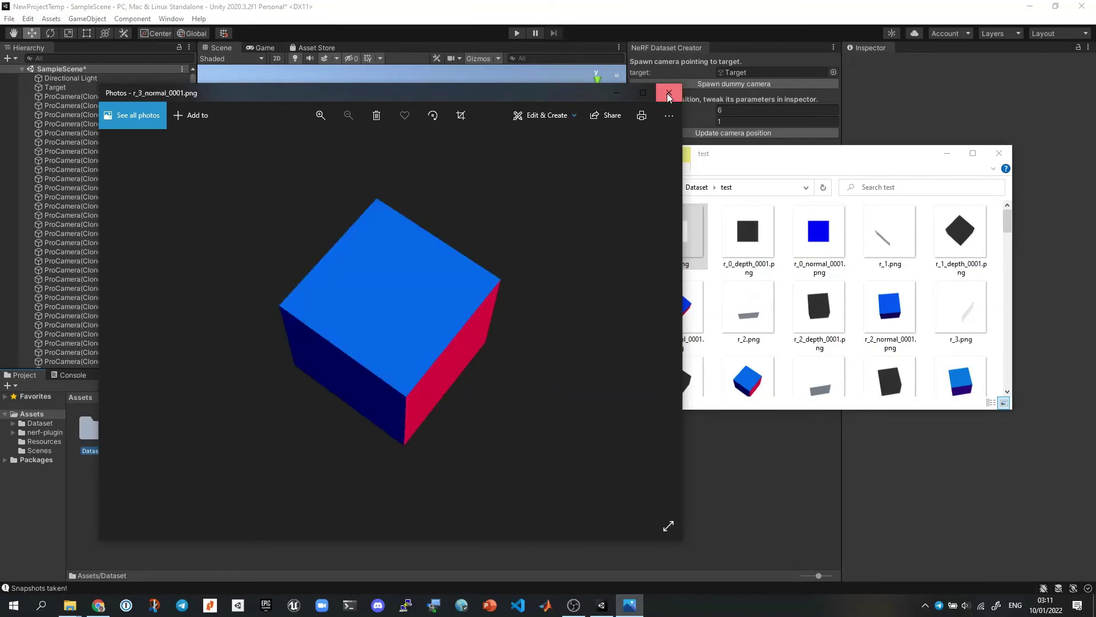
pyautogui.click(669, 93)
pyautogui.click(518, 186)
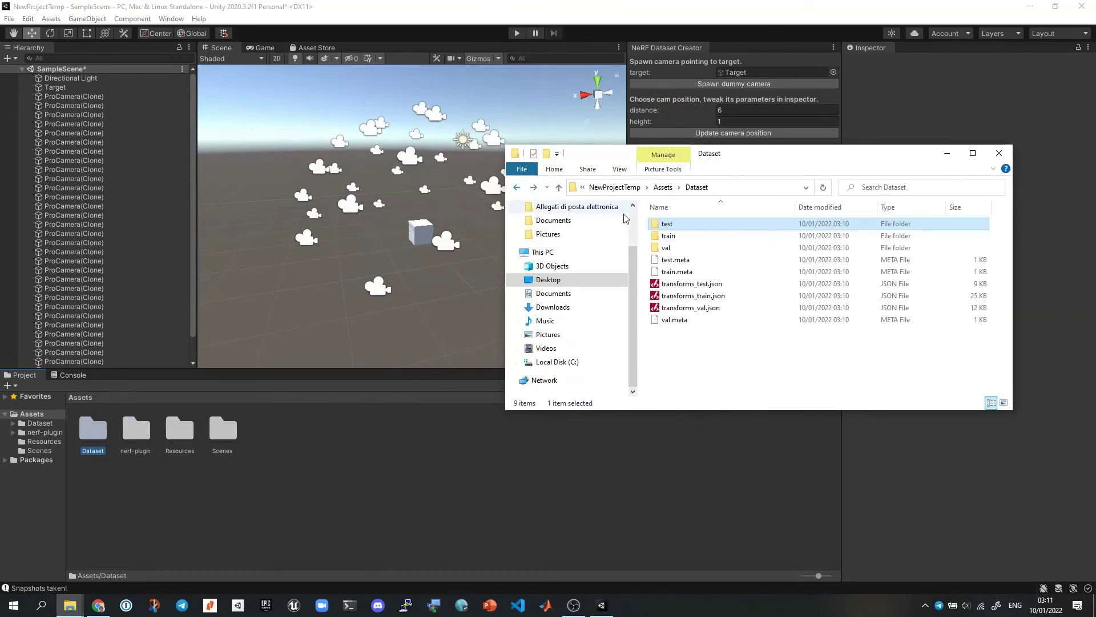
# Page through the train folder's rendered images starting from r_0.png, close the viewer and return to the Dataset folder
pyautogui.doubleClick(691, 236)
pyautogui.doubleClick(690, 234)
pyautogui.press('Right')
pyautogui.press('Right')
pyautogui.press('Right')
pyautogui.press('Right')
pyautogui.press('Right')
pyautogui.press('Right')
pyautogui.press('Right')
pyautogui.press('Right')
pyautogui.press('Right')
pyautogui.press('Right')
pyautogui.press('Right')
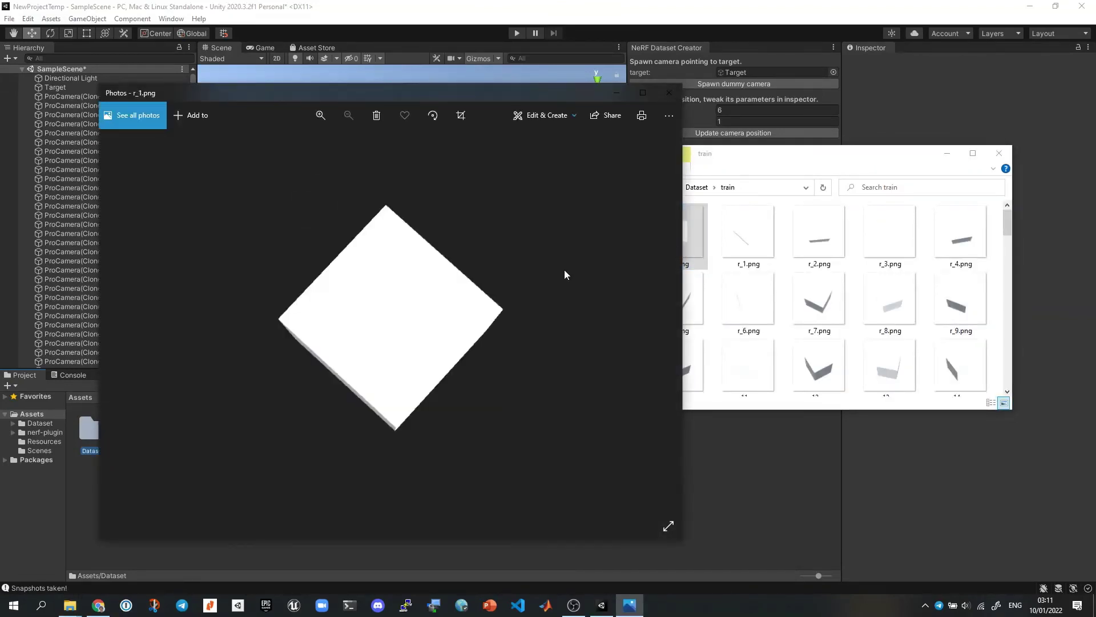
pyautogui.press('Right')
pyautogui.press('Right')
pyautogui.press('Right')
pyautogui.press('Right')
pyautogui.press('Right')
pyautogui.press('Right')
pyautogui.press('Right')
pyautogui.press('Right')
pyautogui.press('Right')
pyautogui.press('Right')
pyautogui.press('Right')
pyautogui.press('Right')
pyautogui.press('Right')
pyautogui.press('Right')
pyautogui.press('Right')
pyautogui.press('Right')
pyautogui.press('Right')
pyautogui.press('Right')
pyautogui.press('Right')
pyautogui.press('Right')
pyautogui.press('Right')
pyautogui.press('Right')
pyautogui.press('Right')
pyautogui.press('Right')
pyautogui.press('Right')
pyautogui.press('Right')
pyautogui.press('Right')
pyautogui.press('Right')
pyautogui.press('Right')
pyautogui.press('Right')
pyautogui.press('Right')
pyautogui.press('Right')
pyautogui.click(670, 93)
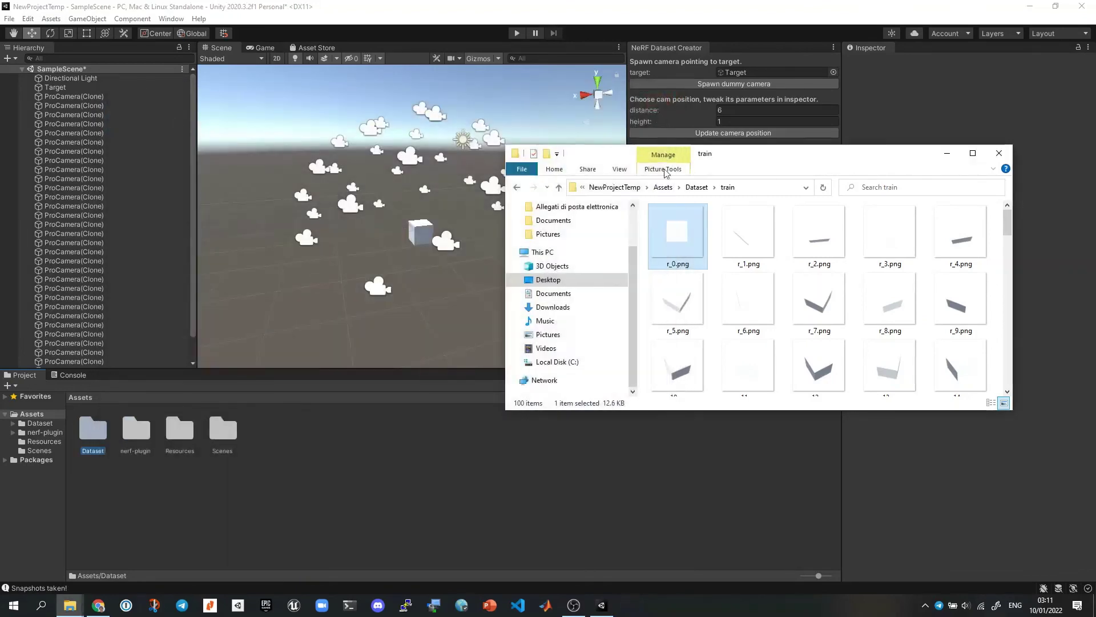
pyautogui.click(517, 187)
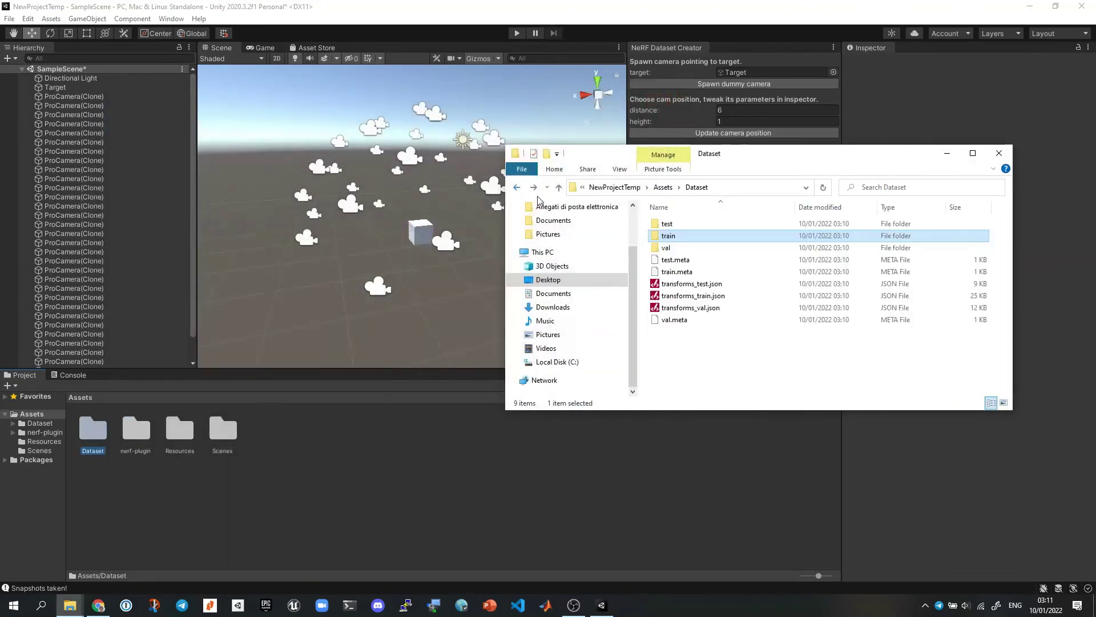
# Examine the camera angle, file paths and transform matrices in transforms_train.json, and close the file
pyautogui.doubleClick(714, 296)
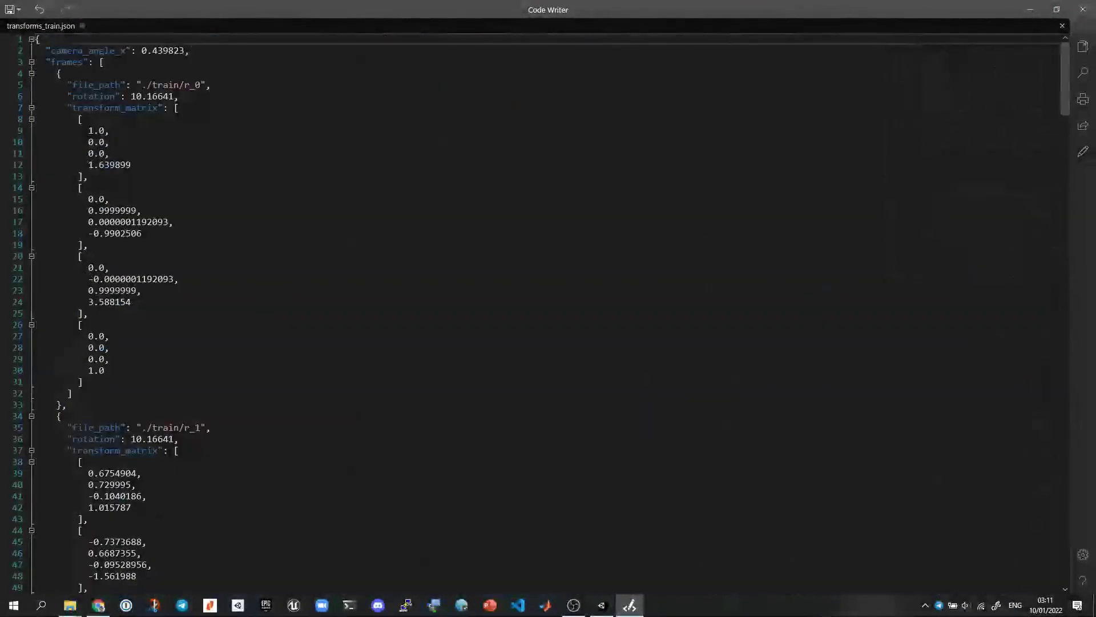
pyautogui.scroll(-6, 352, 171)
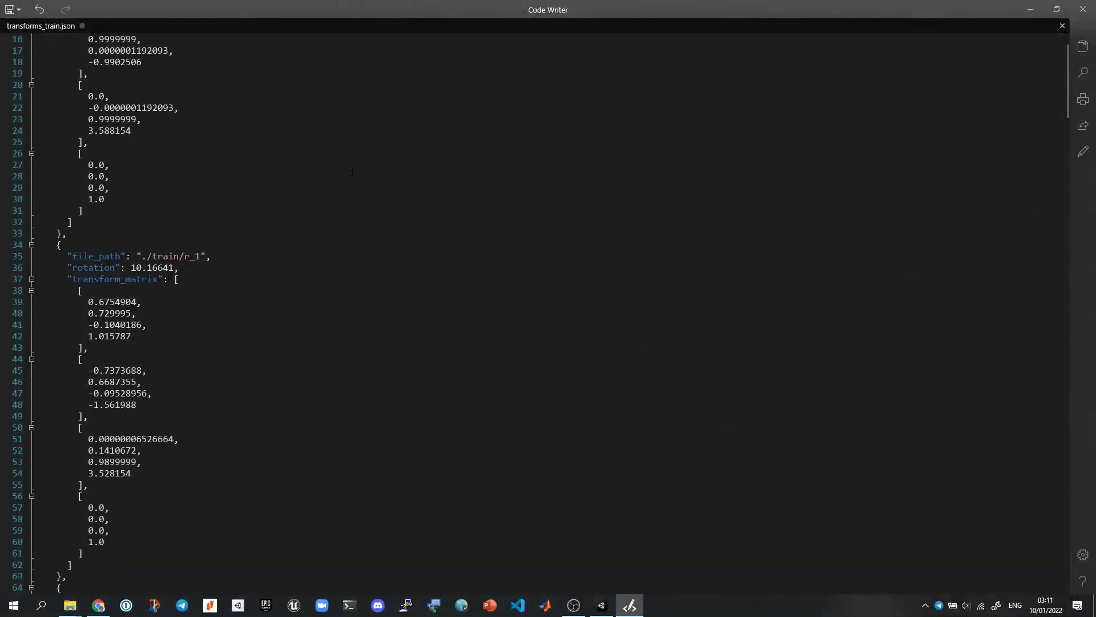
pyautogui.scroll(-17, 351, 171)
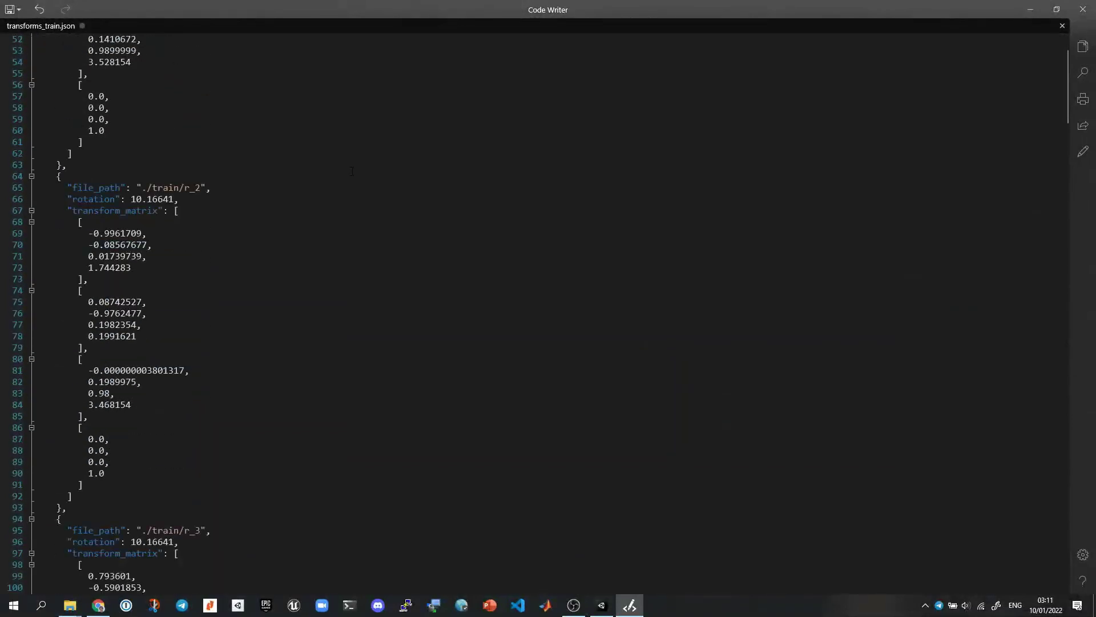
pyautogui.scroll(-10, 352, 171)
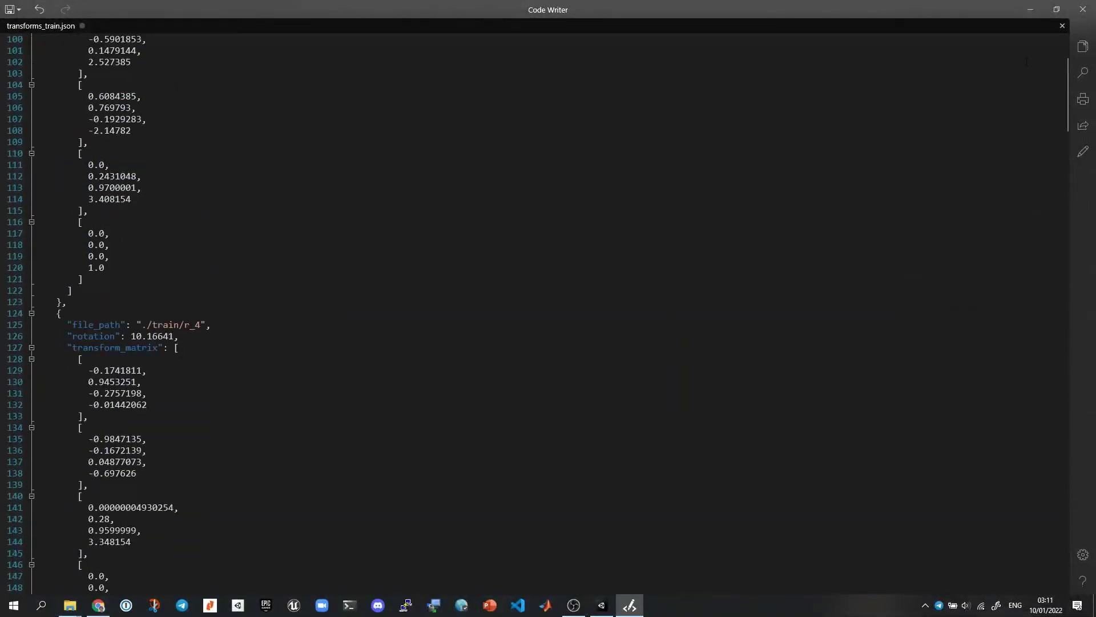
pyautogui.click(1084, 9)
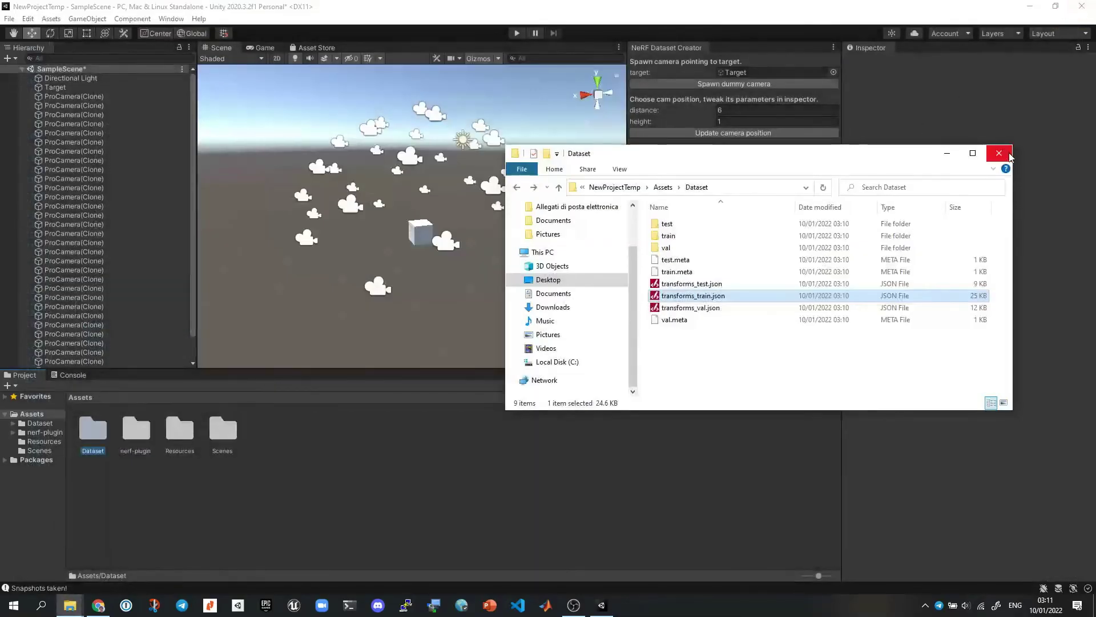